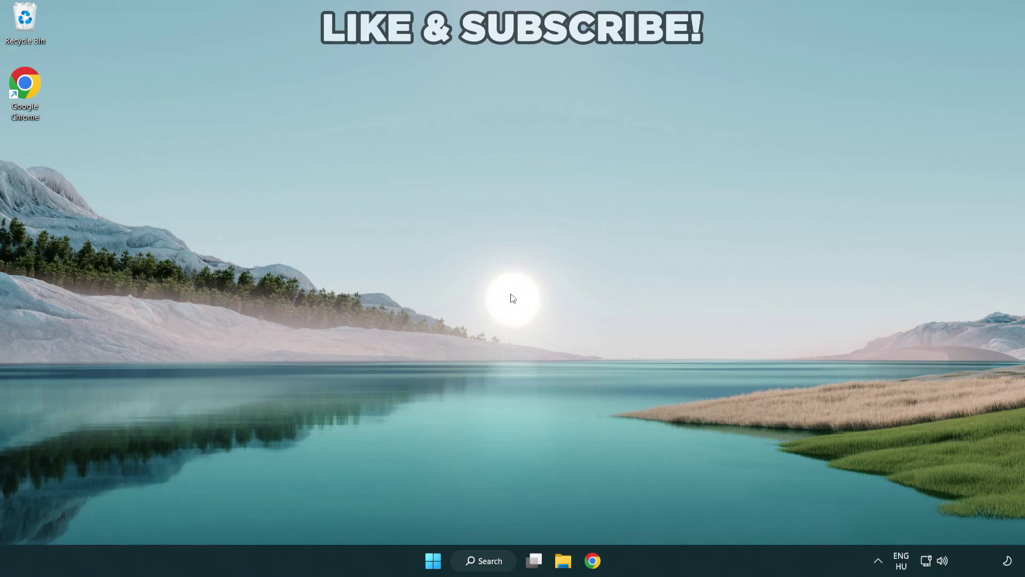
# - Search Windows for 'device manager'
pyautogui.click(489, 565)
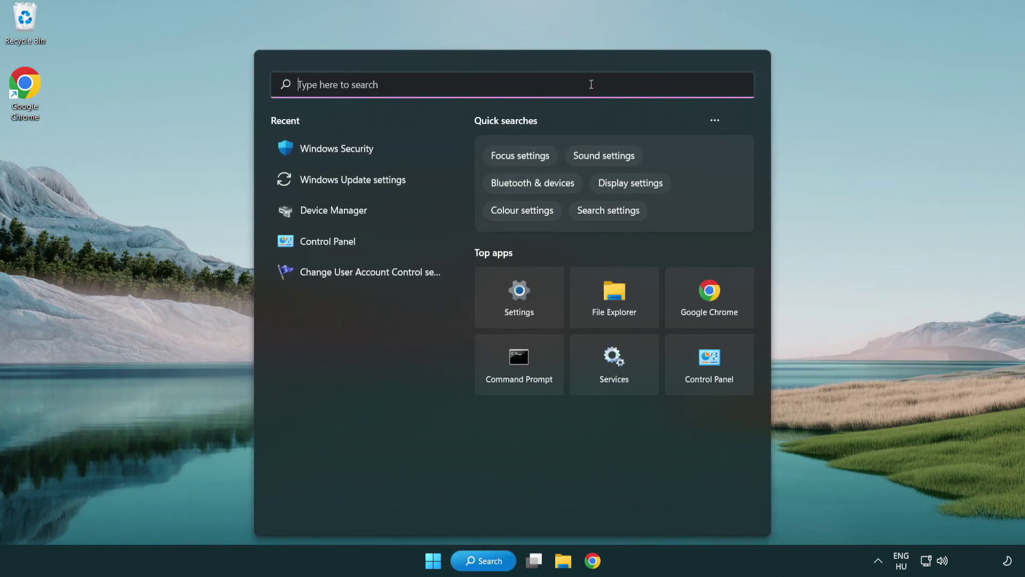
pyautogui.write('devic')
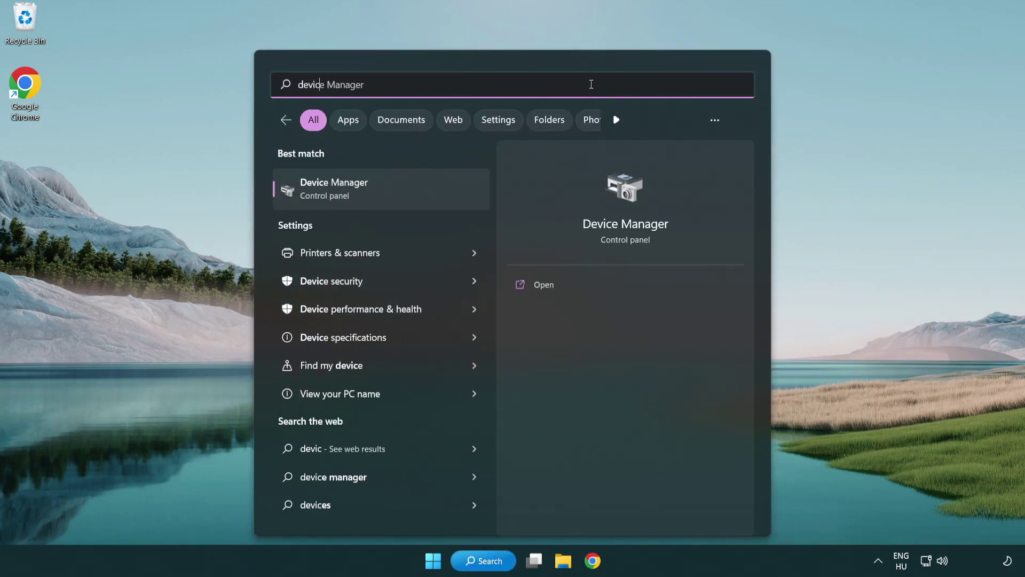
pyautogui.write('e manager')
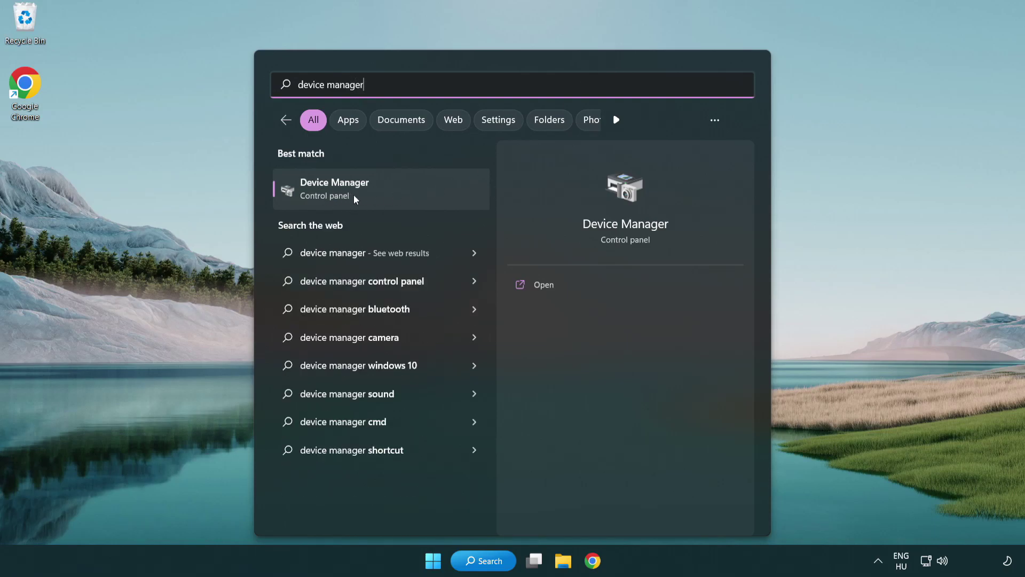
# - Launch Device Manager and expand Display adapters to select VMware SVGA 3D
pyautogui.click(410, 194)
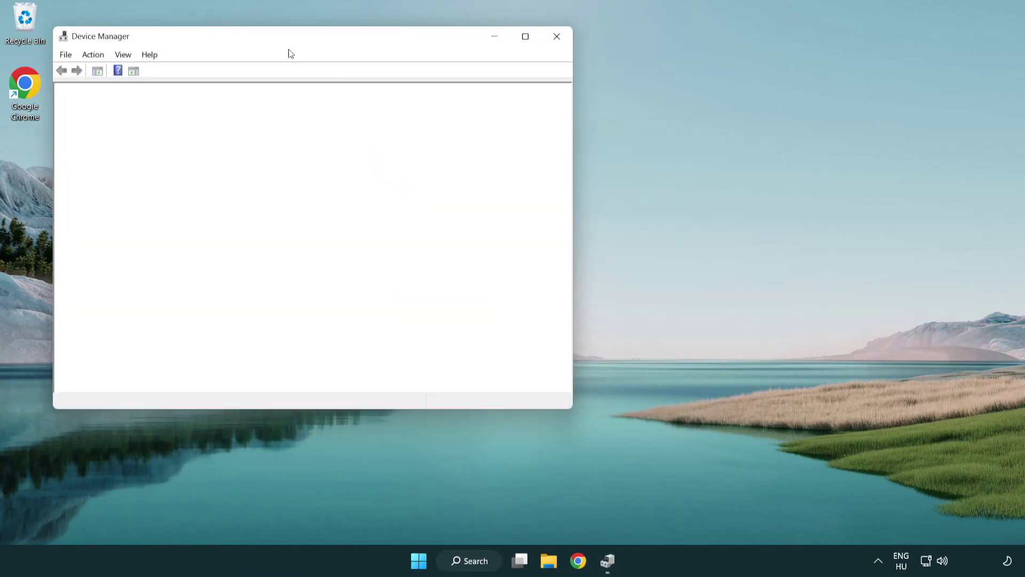
pyautogui.moveTo(280, 41); pyautogui.dragTo(451, 103)
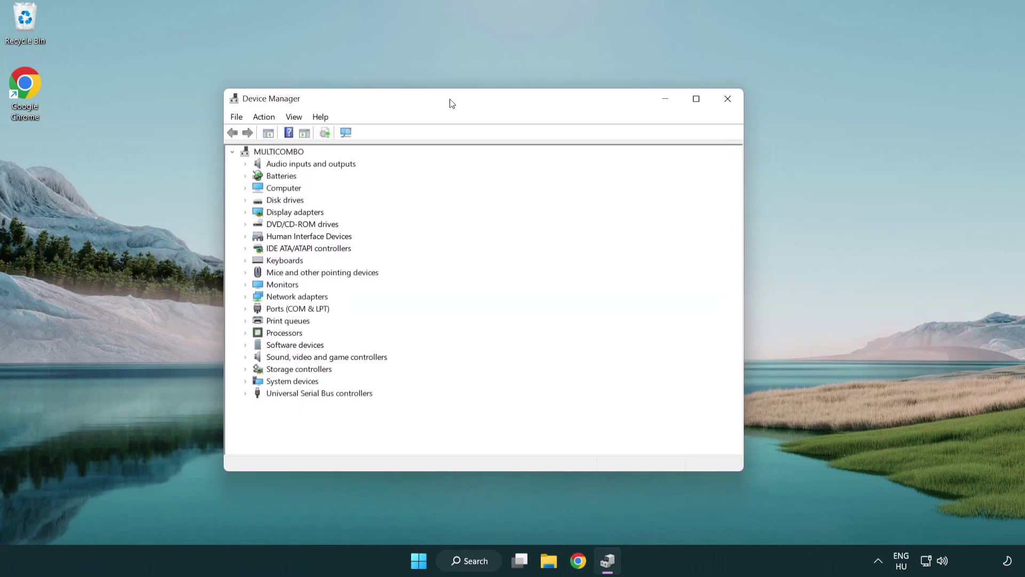
pyautogui.click(253, 213)
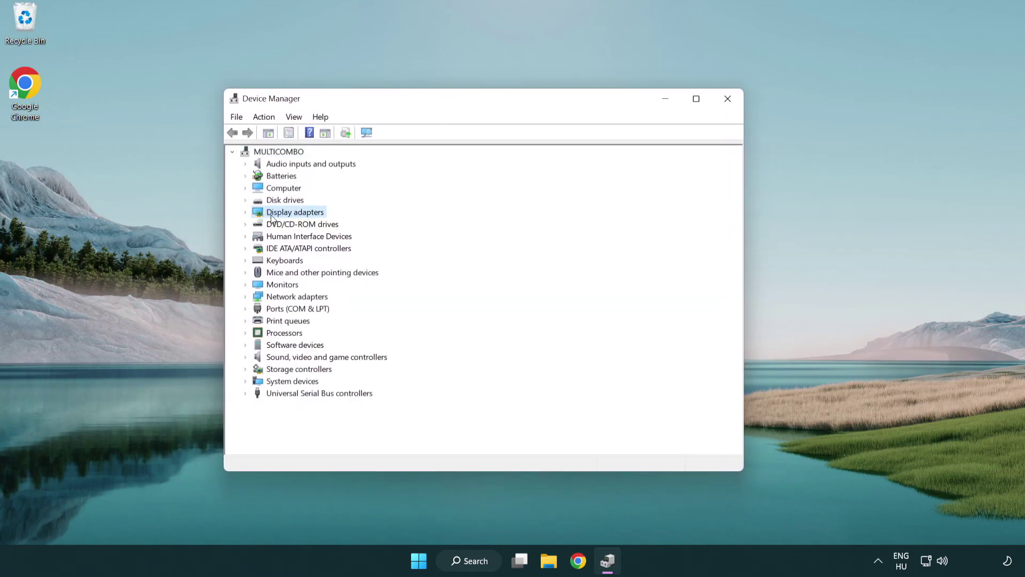
pyautogui.click(245, 212)
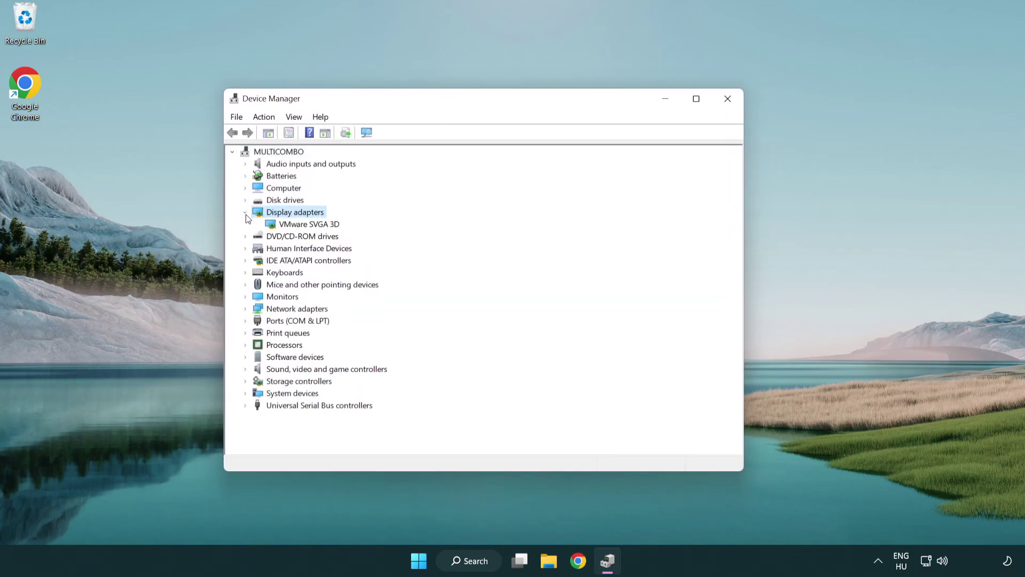
pyautogui.click(285, 227)
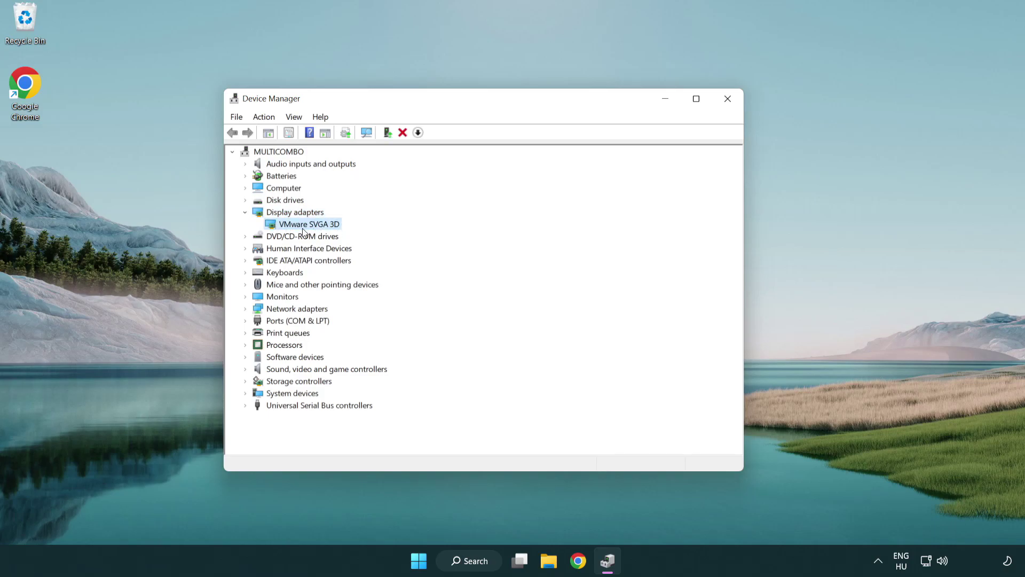
# - Run an automatic driver search for VMware SVGA 3D, dismiss the result, and close Device Manager
pyautogui.rightClick(306, 228)
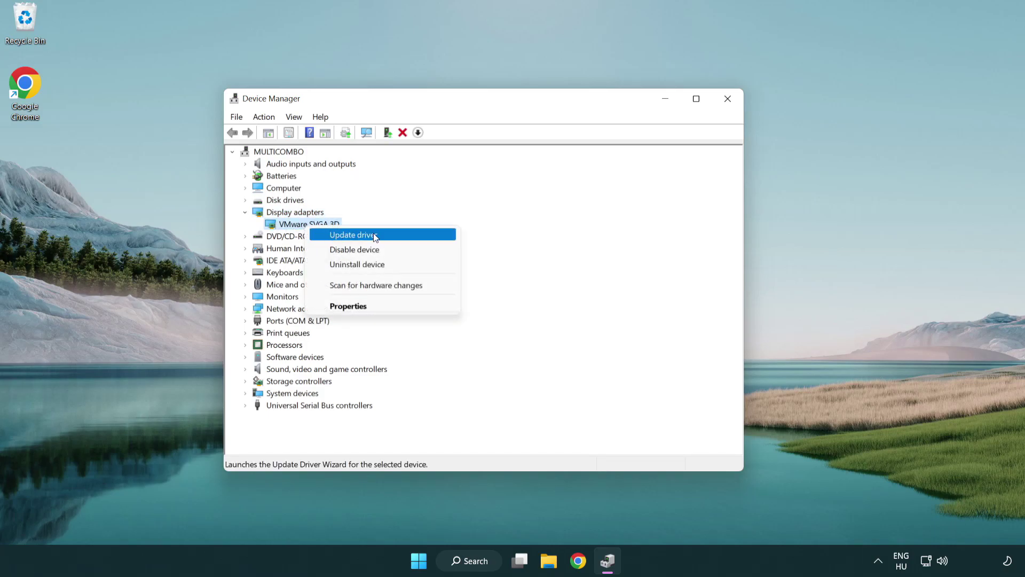
pyautogui.click(405, 236)
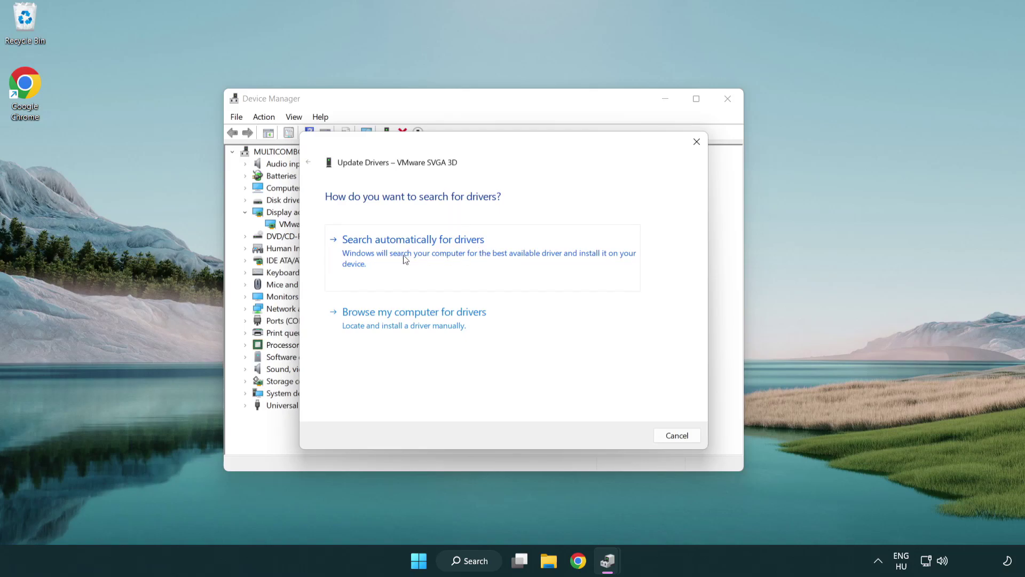
pyautogui.click(451, 249)
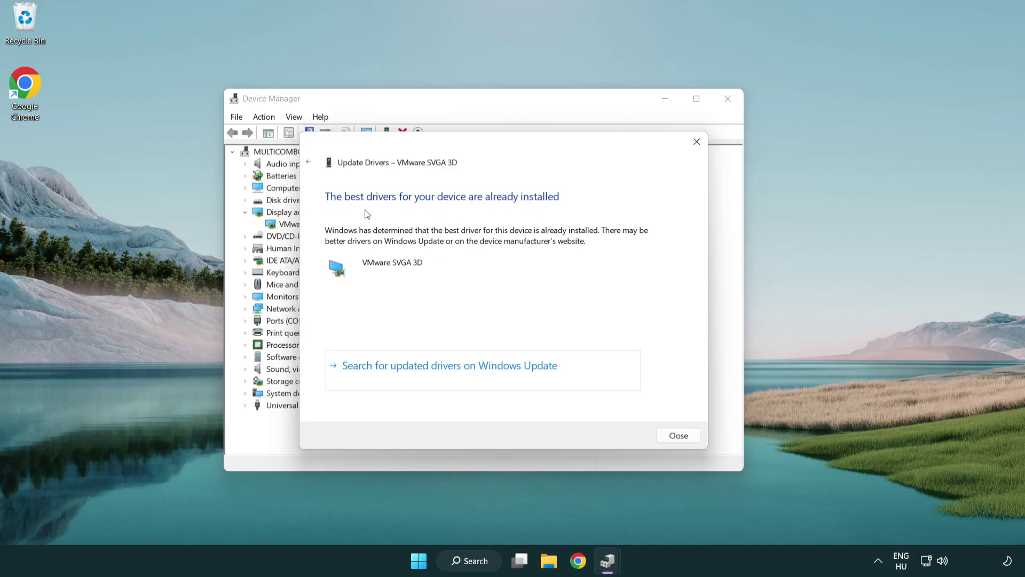
pyautogui.click(681, 439)
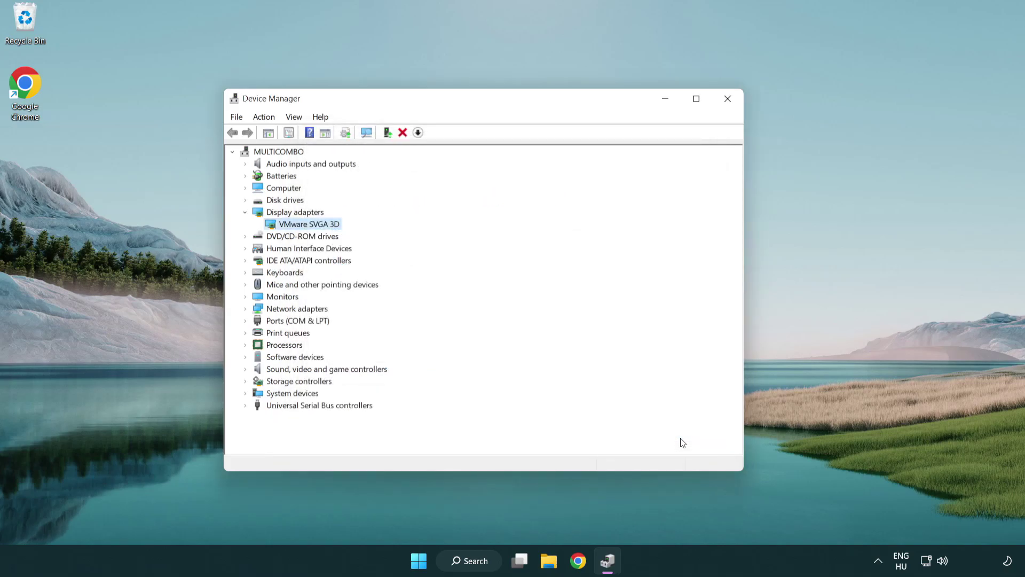
pyautogui.click(728, 99)
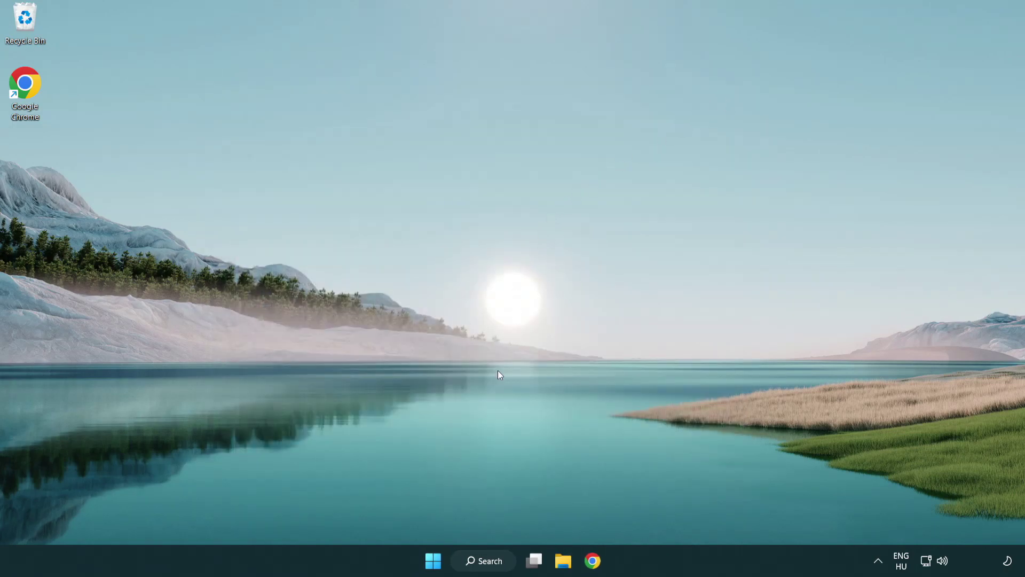
# - Find Windows Update settings by searching 'update' and run a check for updates
pyautogui.click(495, 562)
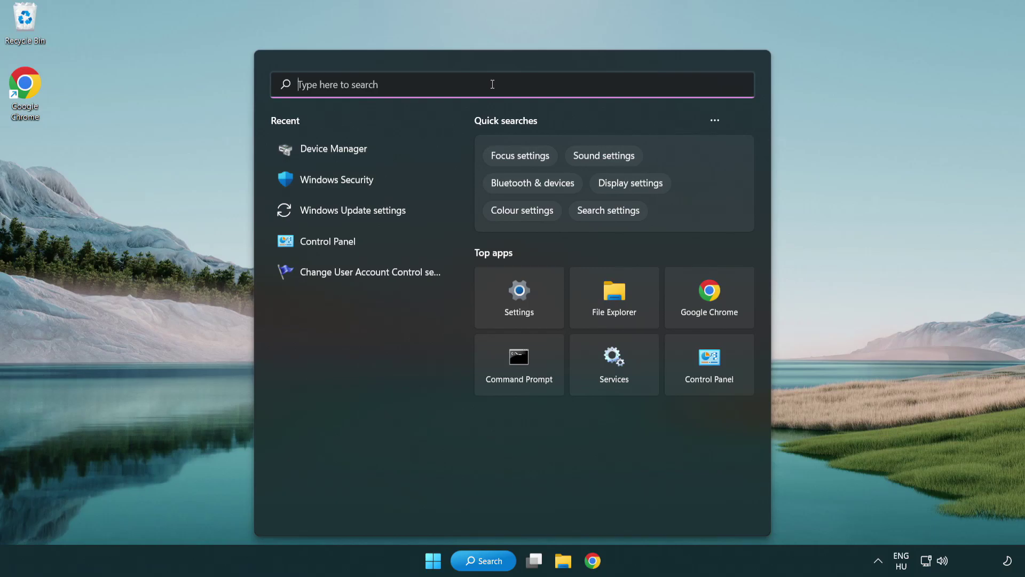
pyautogui.write('update')
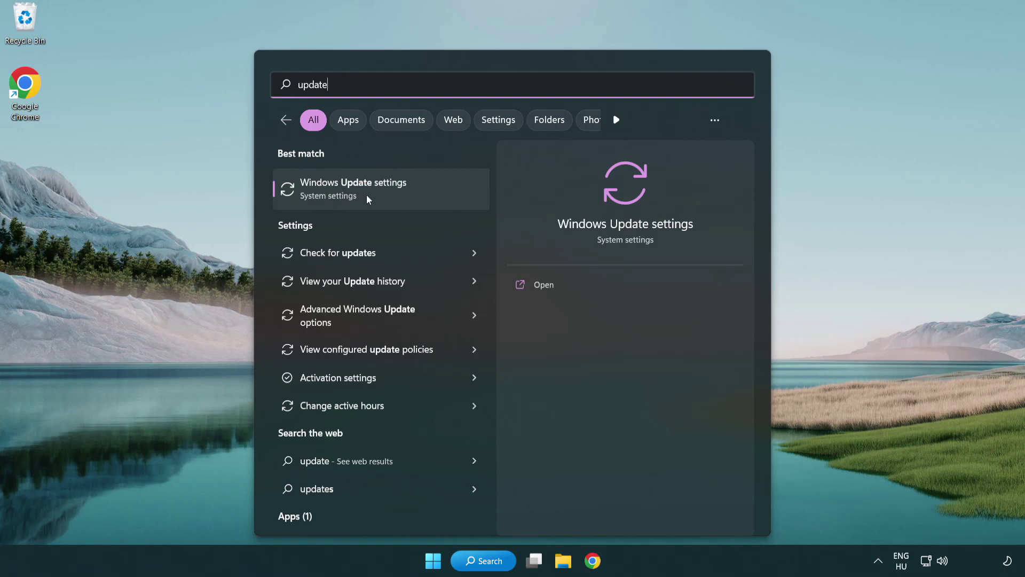
pyautogui.click(401, 198)
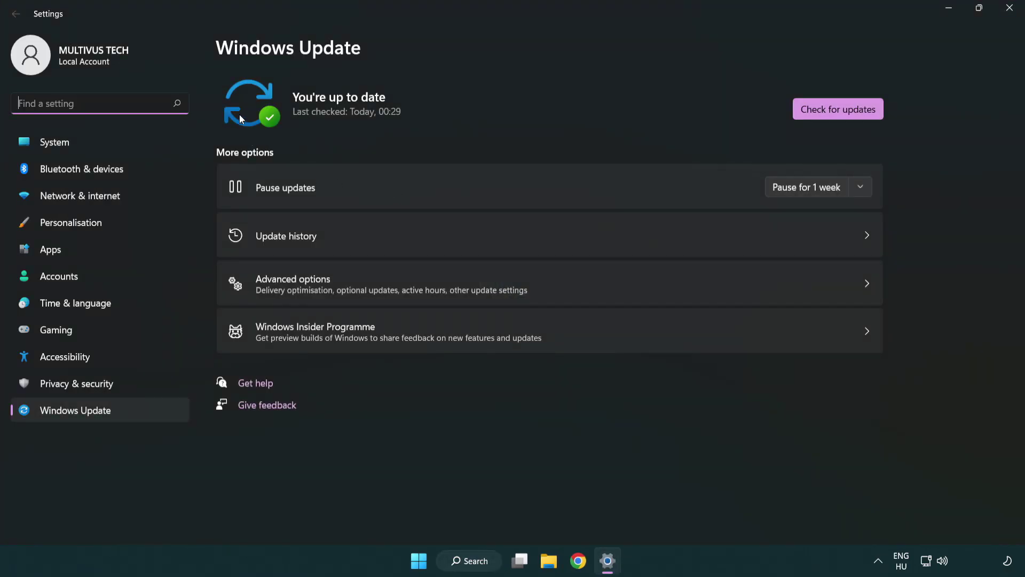
pyautogui.click(859, 115)
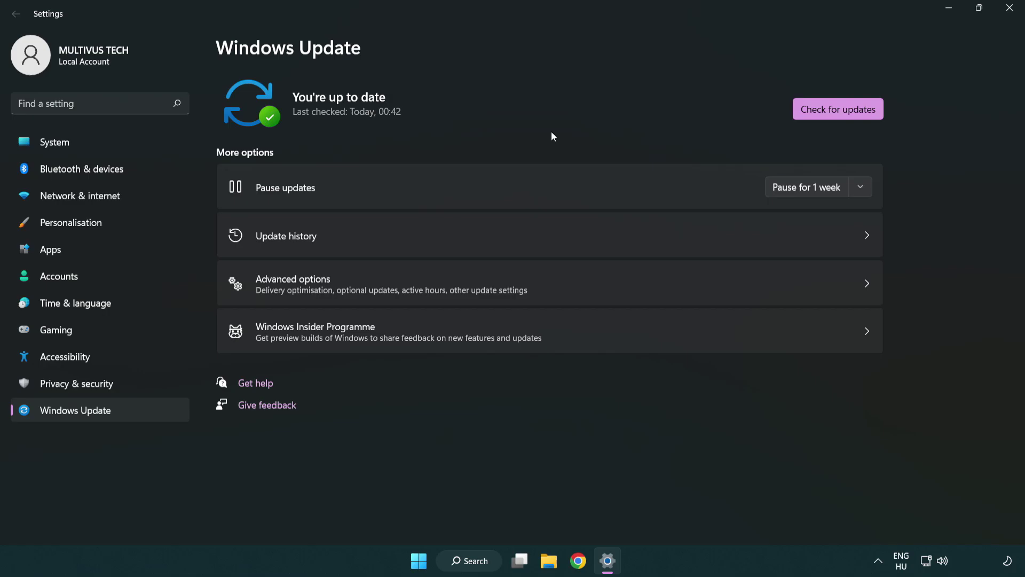
# - Set the YOUR NOT WORKING APP shortcut to Windows 8 compatibility mode, no fullscreen optimizations, run as administrator
pyautogui.click(1006, 8)
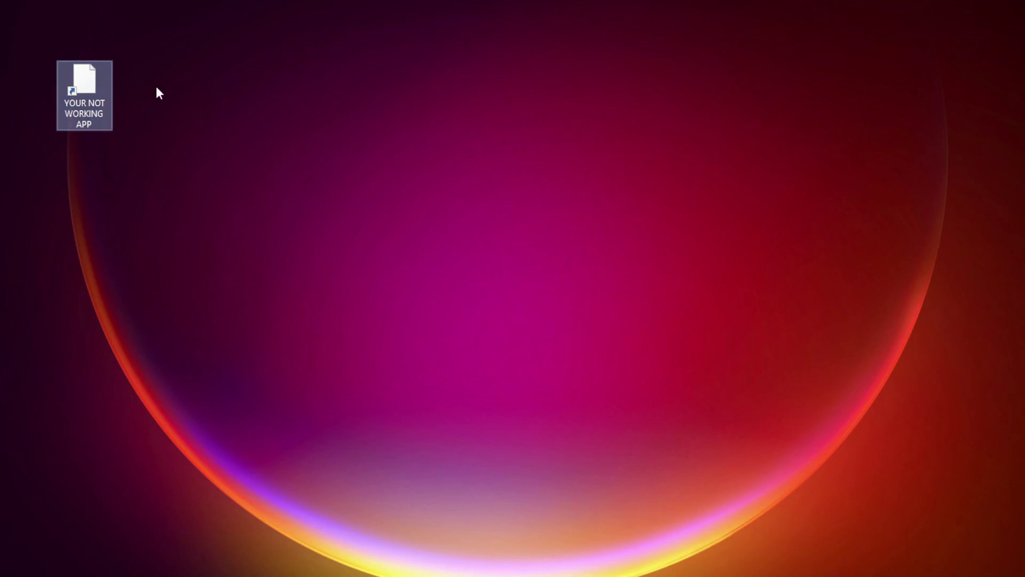
pyautogui.rightClick(83, 77)
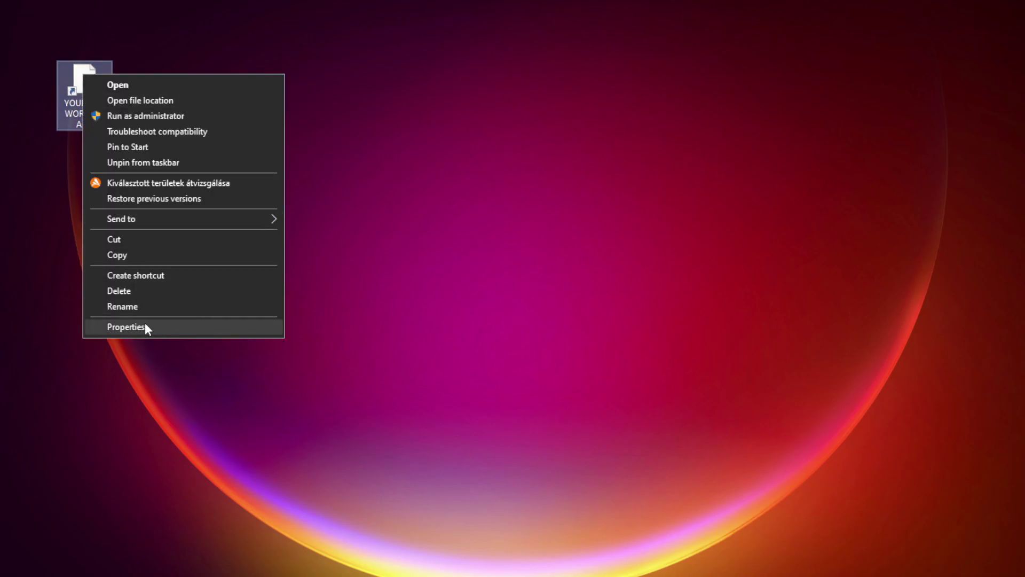
pyautogui.click(205, 326)
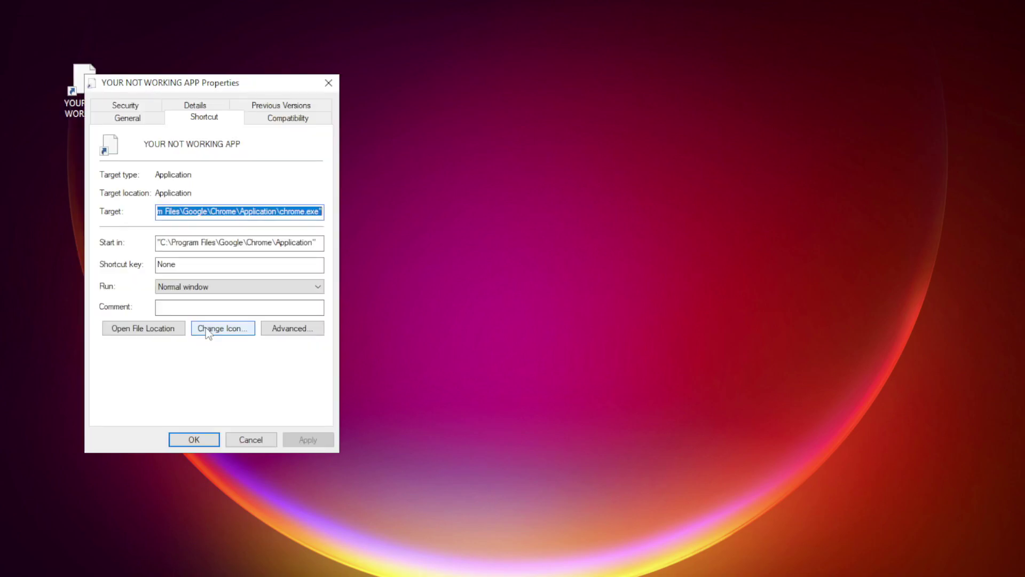
pyautogui.moveTo(226, 79); pyautogui.dragTo(518, 112)
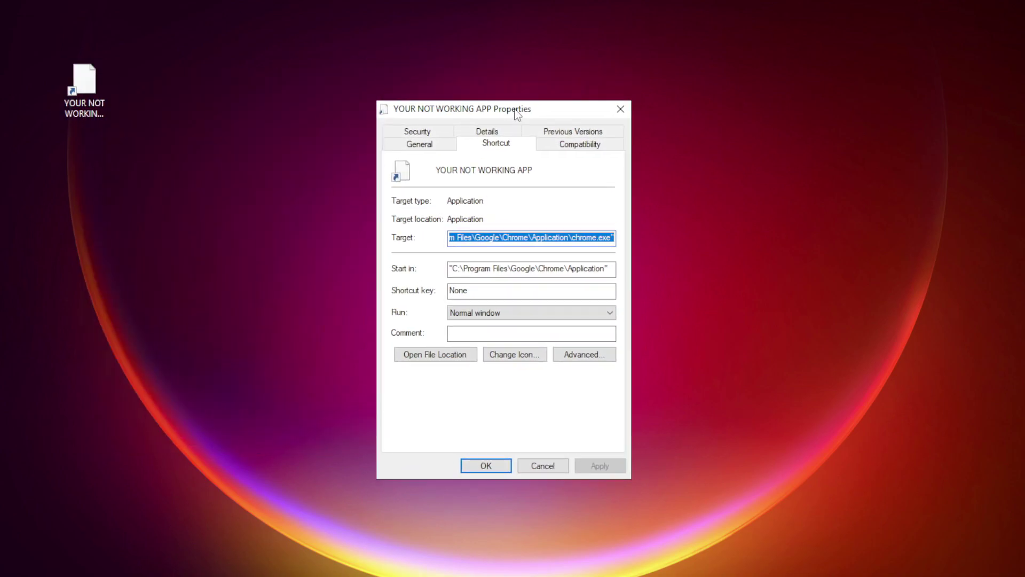
pyautogui.click(602, 150)
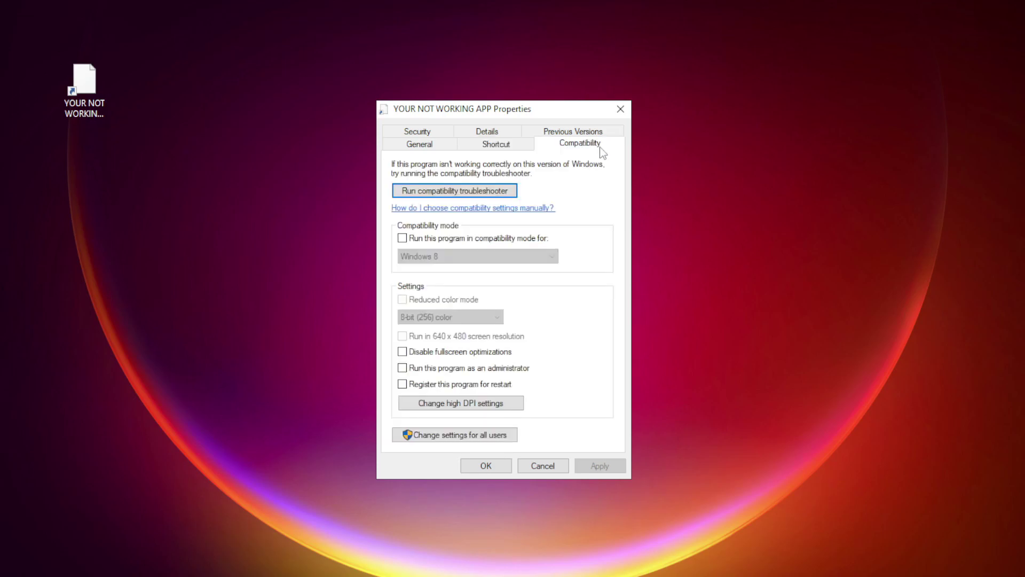
pyautogui.click(415, 239)
pyautogui.click(457, 257)
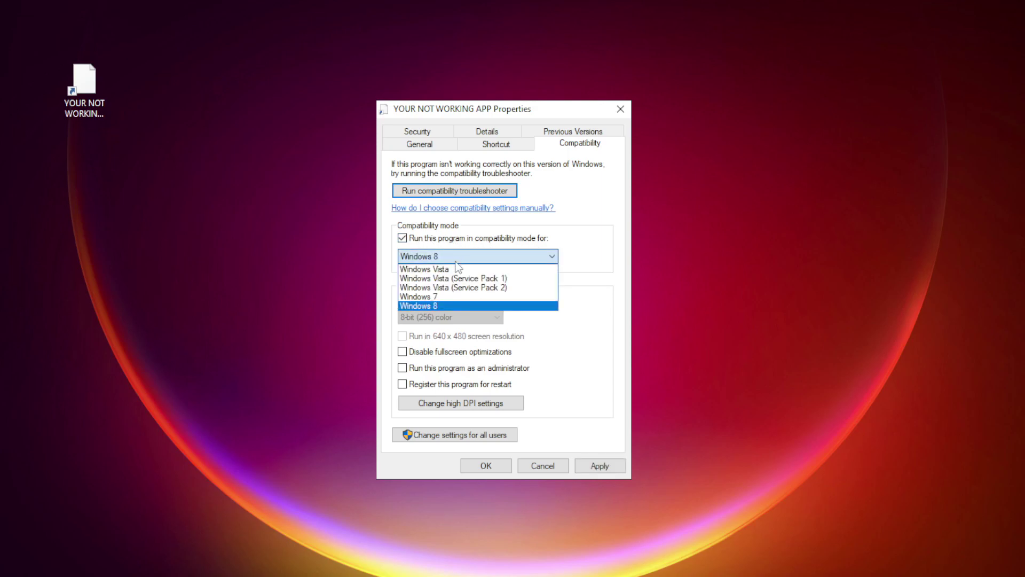
pyautogui.click(447, 306)
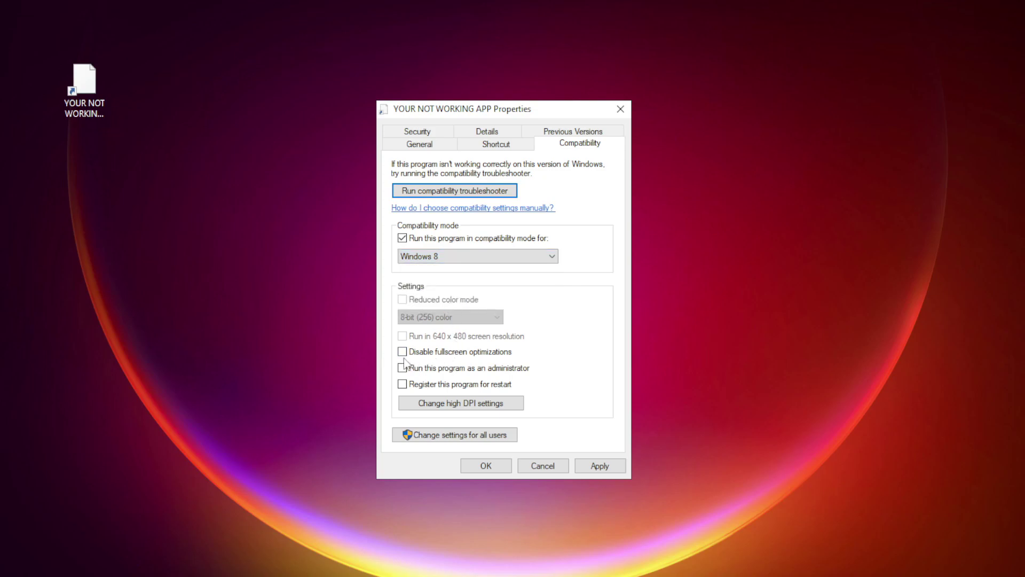
pyautogui.click(447, 355)
pyautogui.click(434, 369)
# - Apply the compatibility changes and launch the app to test them
pyautogui.click(600, 465)
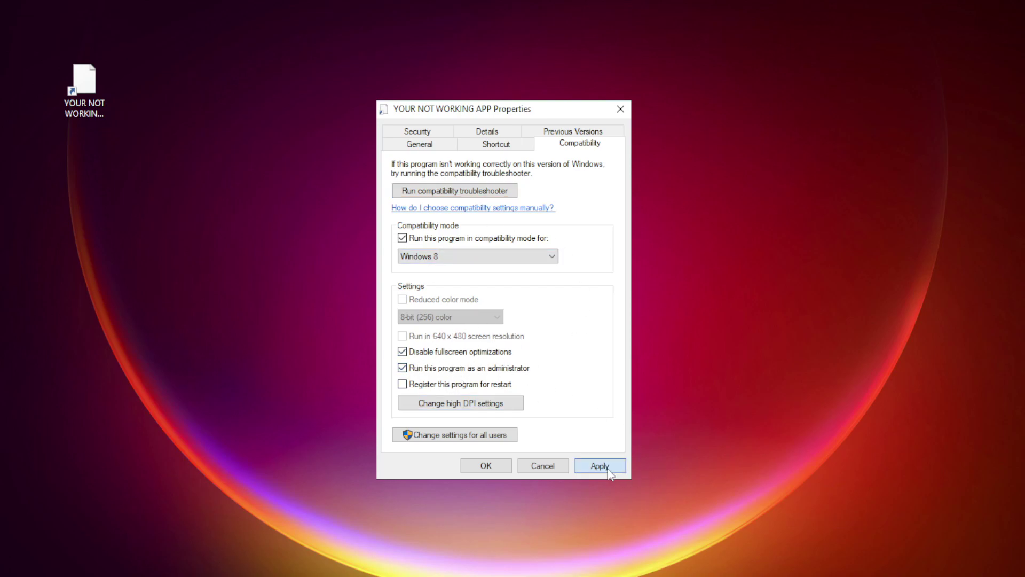
pyautogui.click(480, 467)
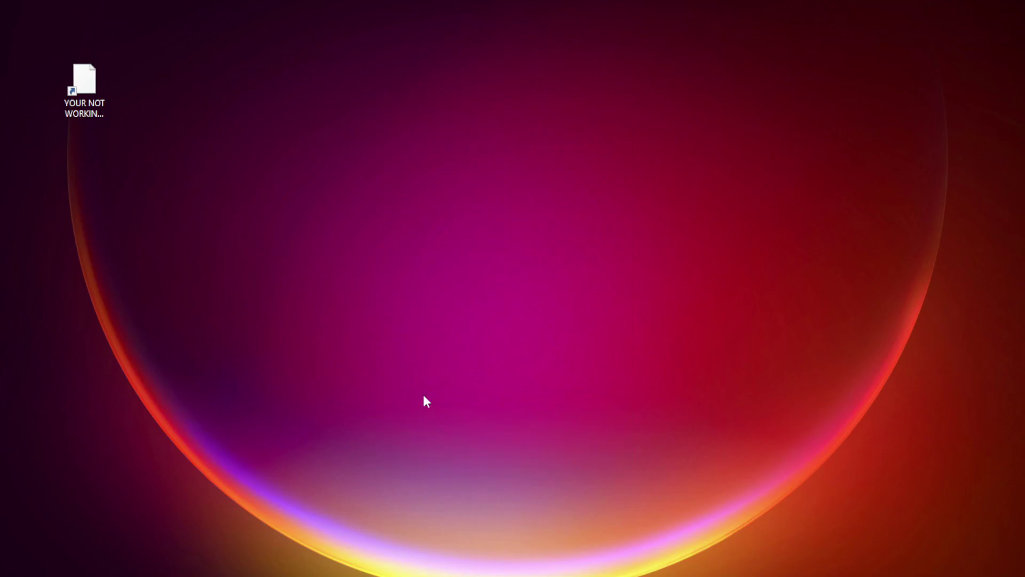
pyautogui.doubleClick(78, 90)
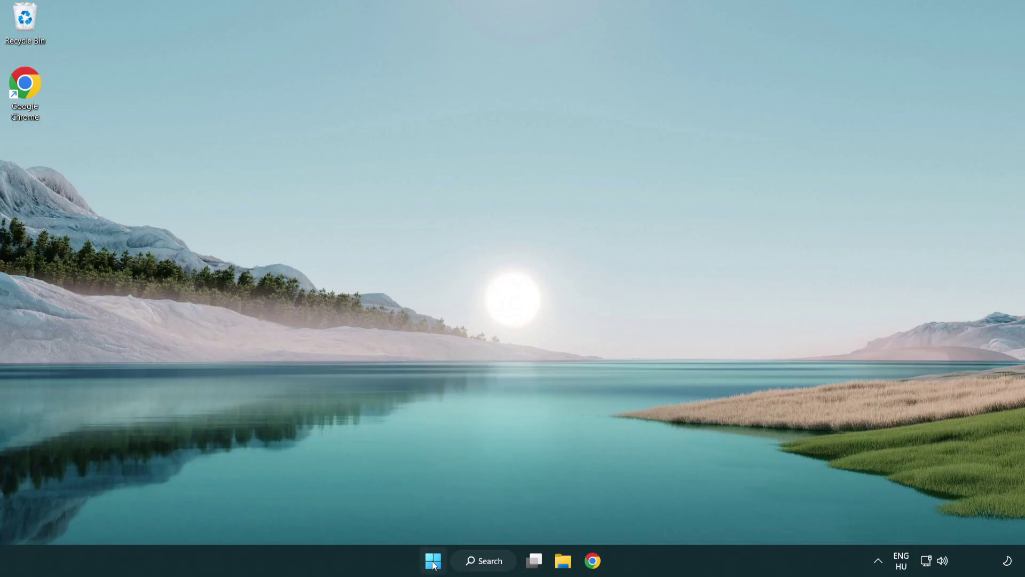
# - Open Task Manager's Startup apps list from the Start button's quick links
pyautogui.rightClick(433, 564)
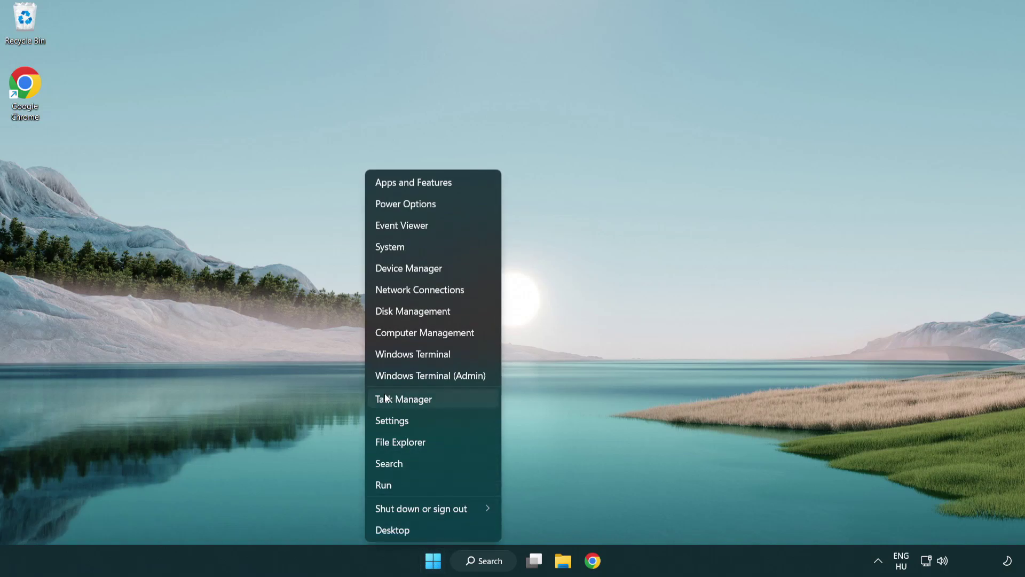
pyautogui.click(453, 401)
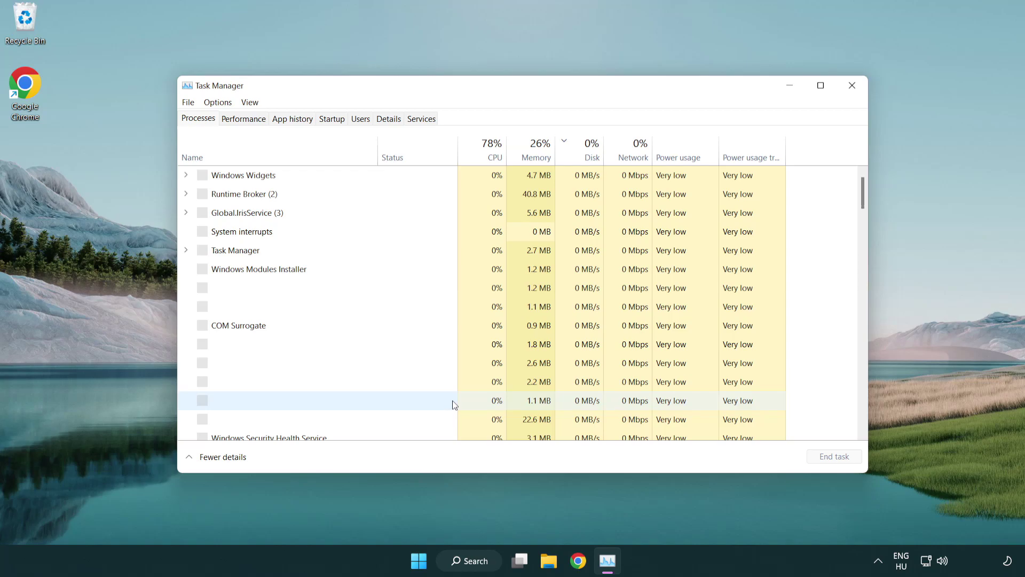
pyautogui.click(332, 119)
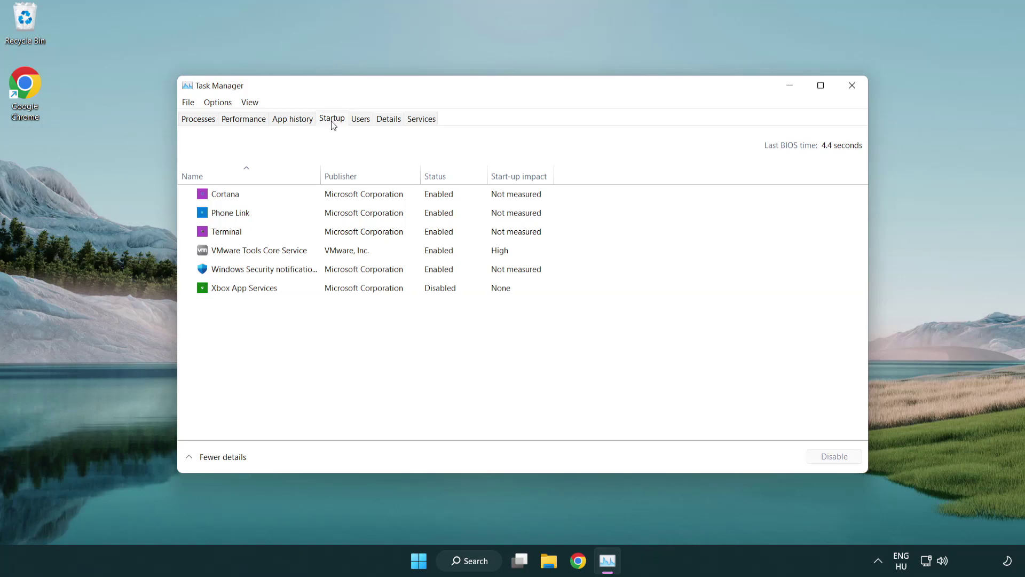
# - Disable Terminal, Phone Link, Cortana and Windows Security notification at startup
pyautogui.click(335, 233)
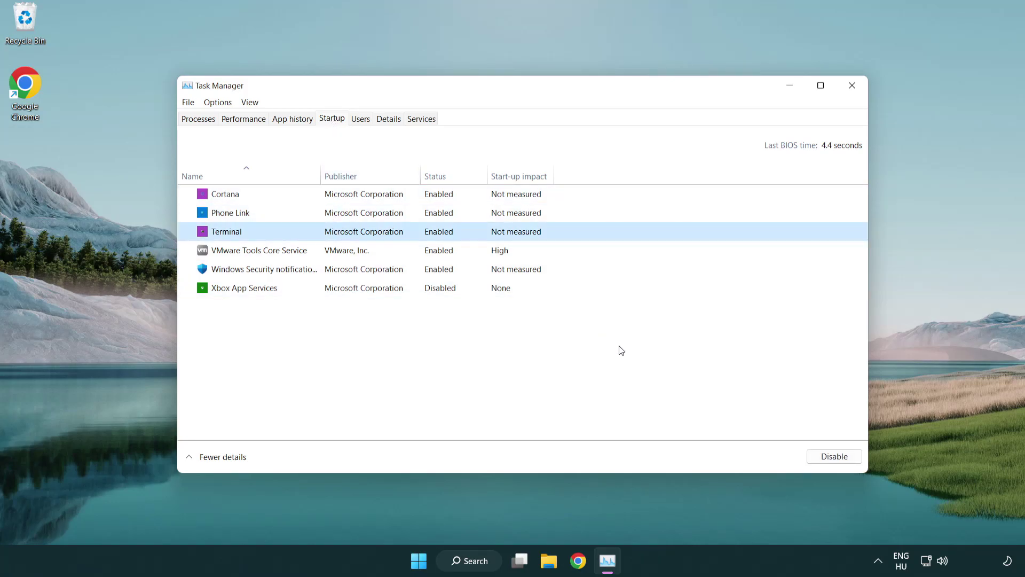
pyautogui.click(814, 456)
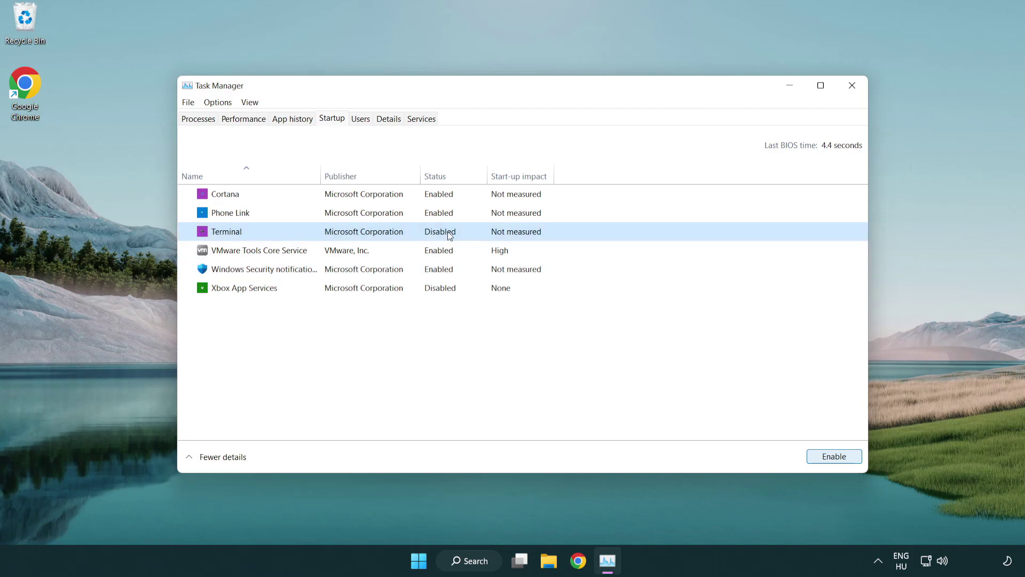
pyautogui.click(427, 214)
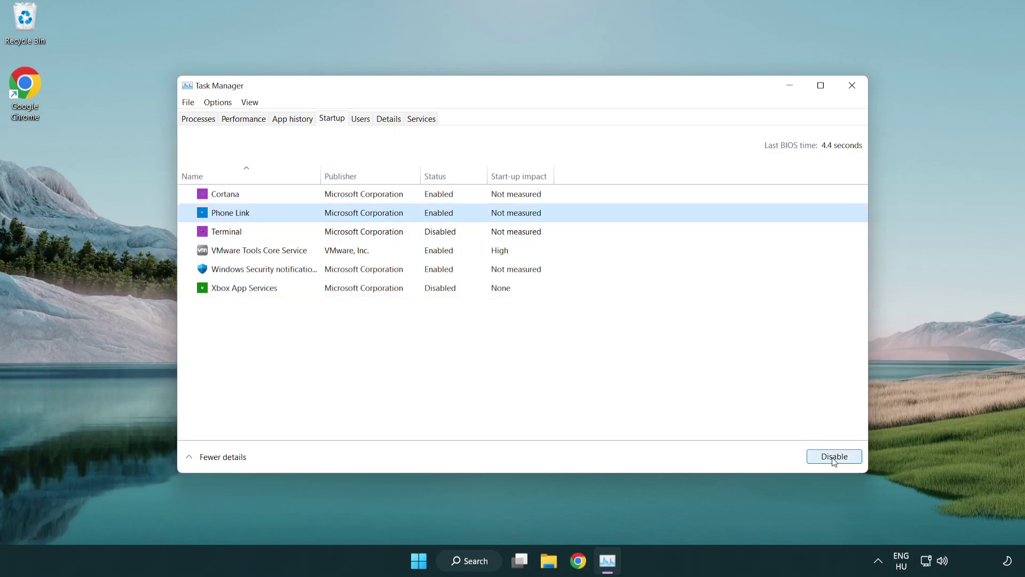
pyautogui.click(833, 457)
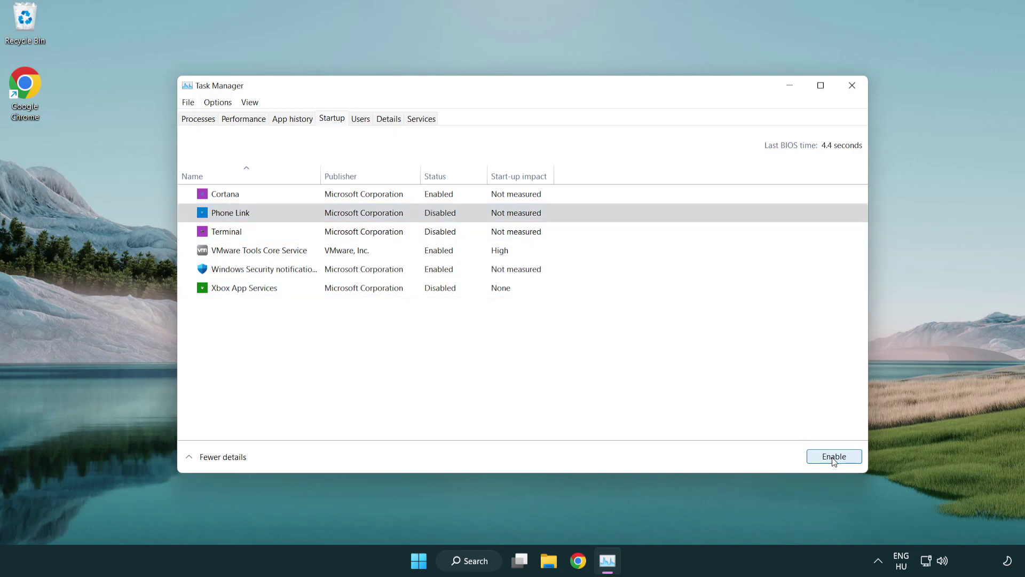
pyautogui.click(367, 202)
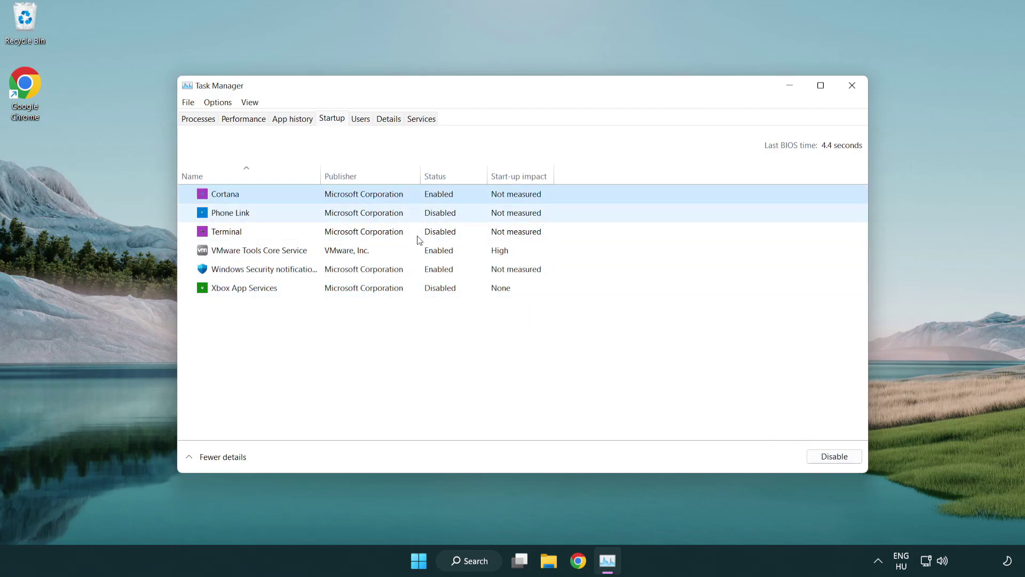
pyautogui.click(833, 458)
pyautogui.click(487, 277)
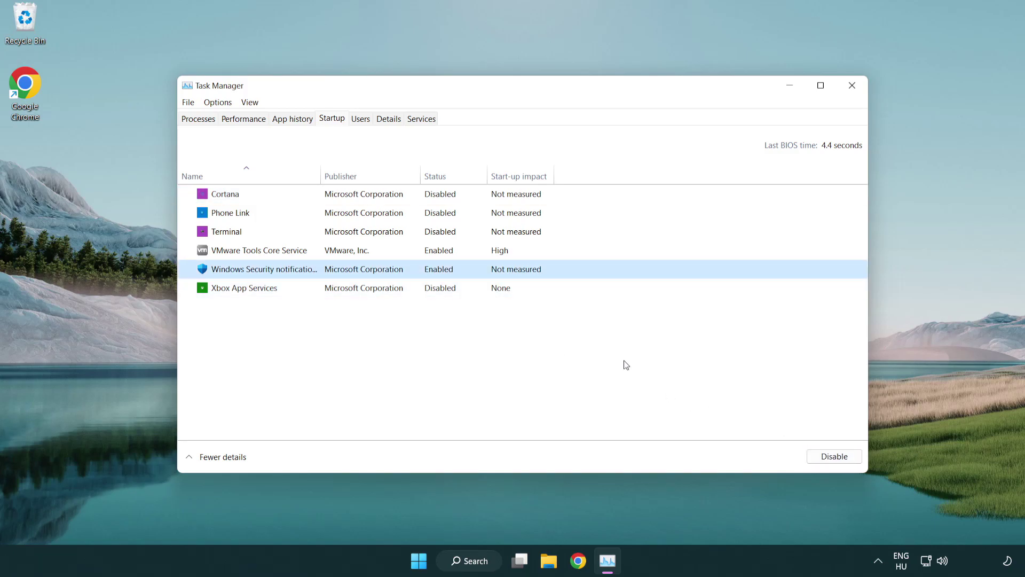
pyautogui.click(827, 458)
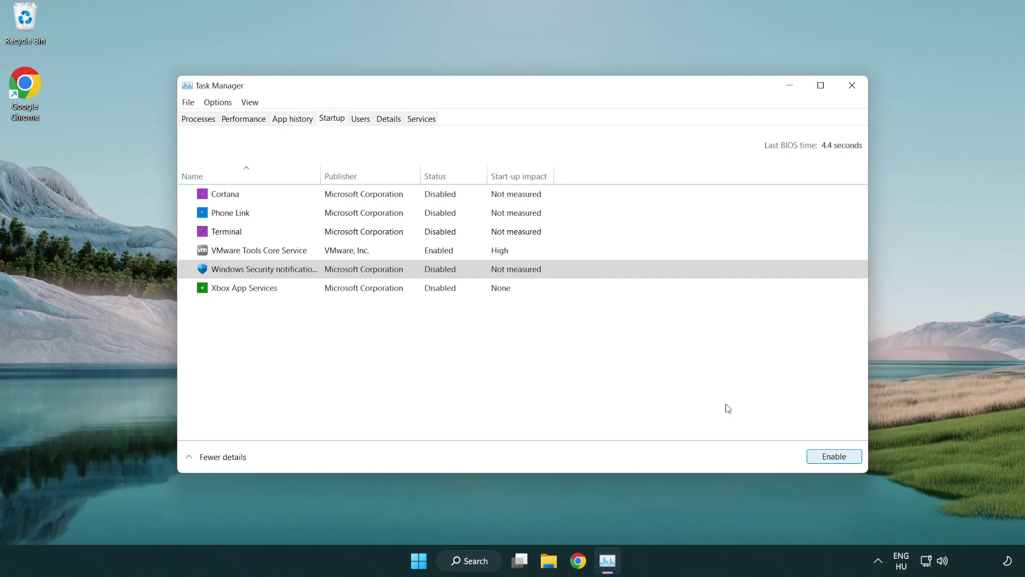
# - Close Task Manager and download the DirectX End-User Runtime Web Installer (dxwebsetup.exe) in Chrome
pyautogui.click(853, 86)
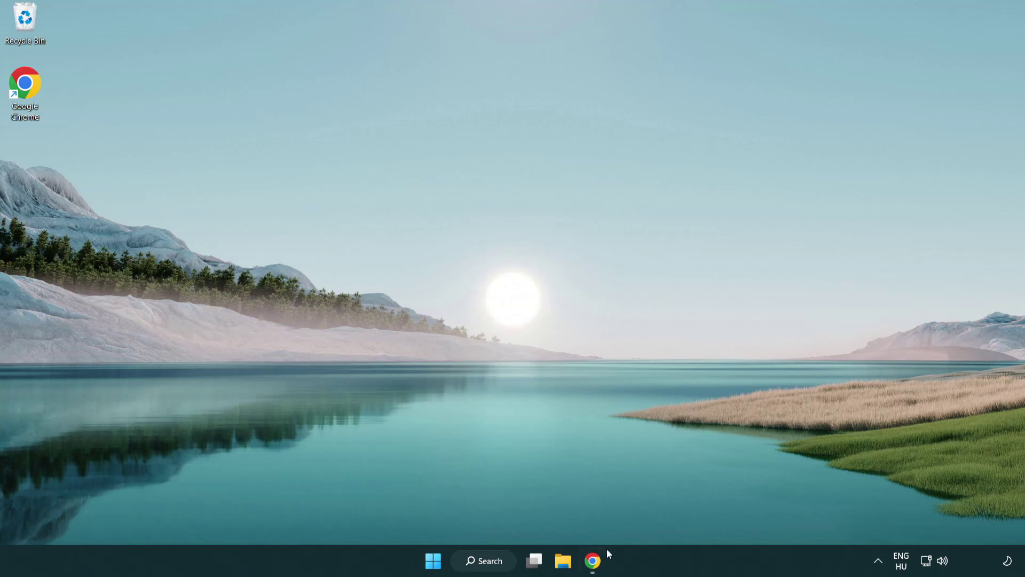
pyautogui.click(594, 562)
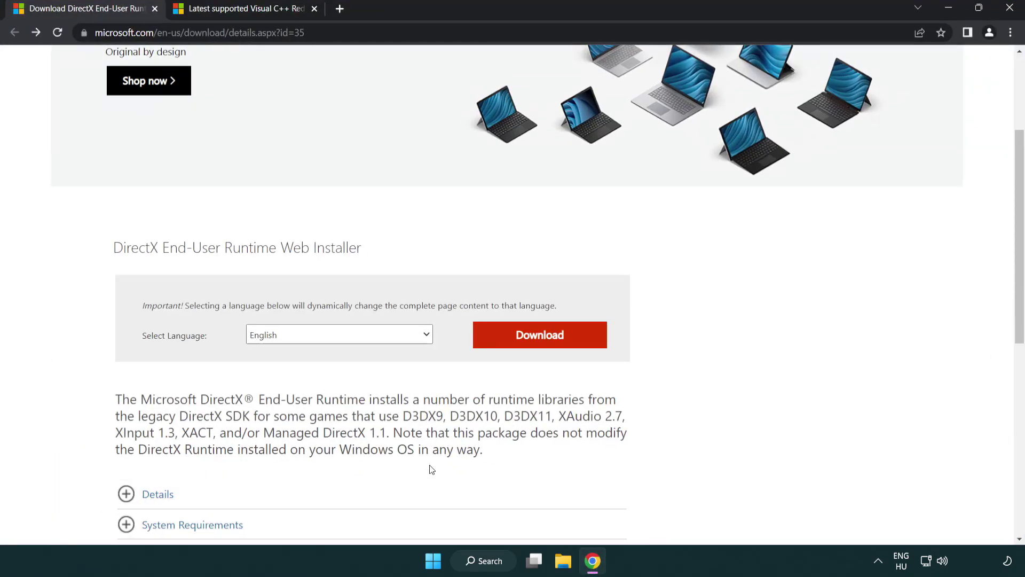
pyautogui.scroll(3, 338, 278)
pyautogui.click(454, 39)
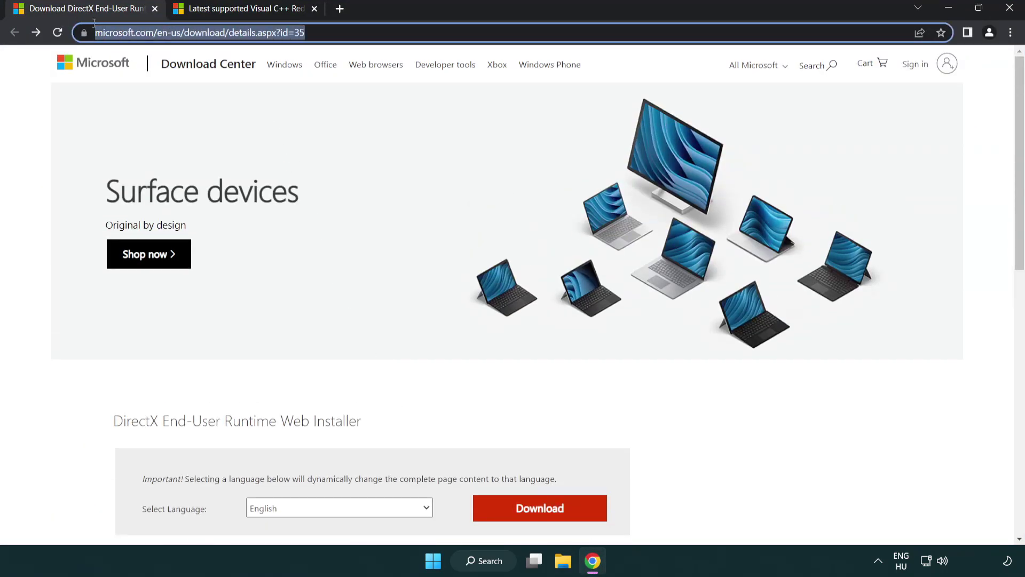
pyautogui.click(454, 39)
pyautogui.click(982, 233)
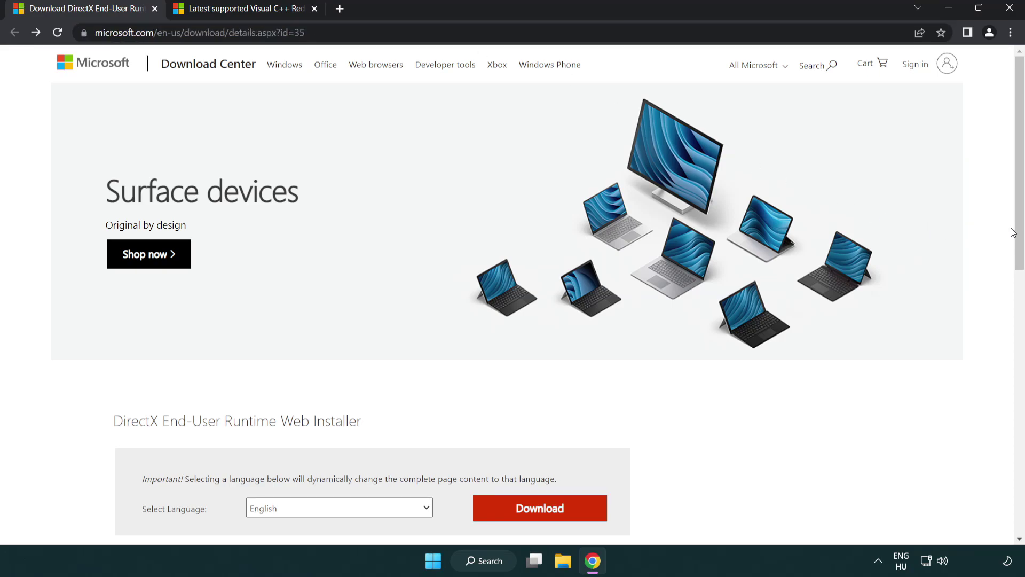
pyautogui.scroll(-3, 1013, 231)
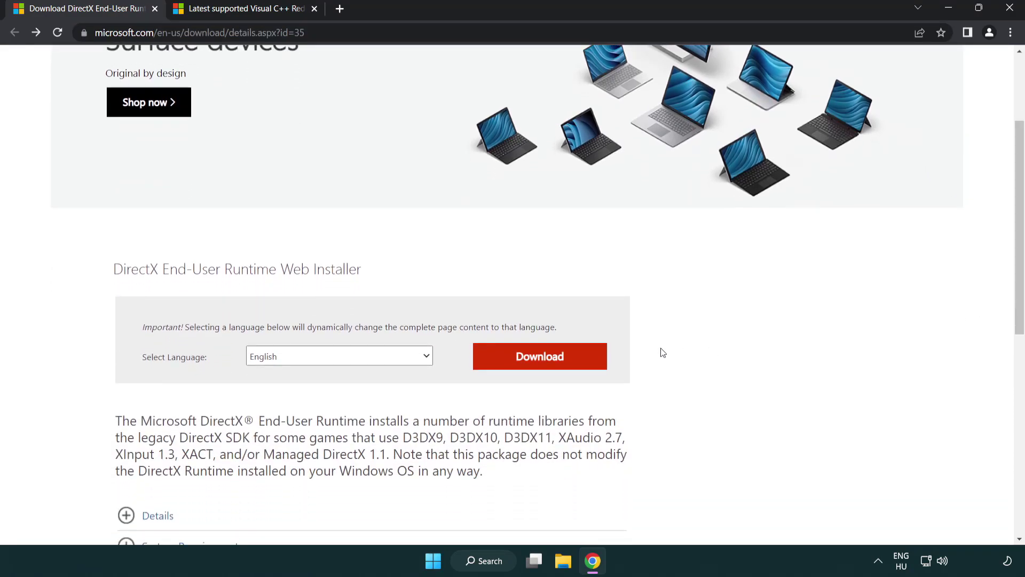
pyautogui.click(540, 356)
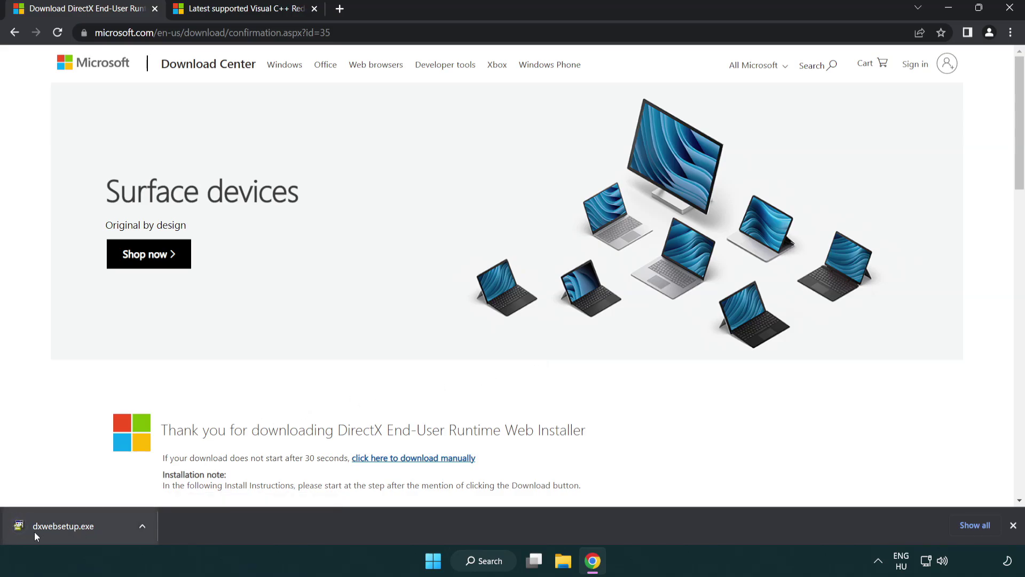
# - Run dxwebsetup.exe, accept the license, decline the Bing Bar, and finish DirectX Setup
pyautogui.click(68, 528)
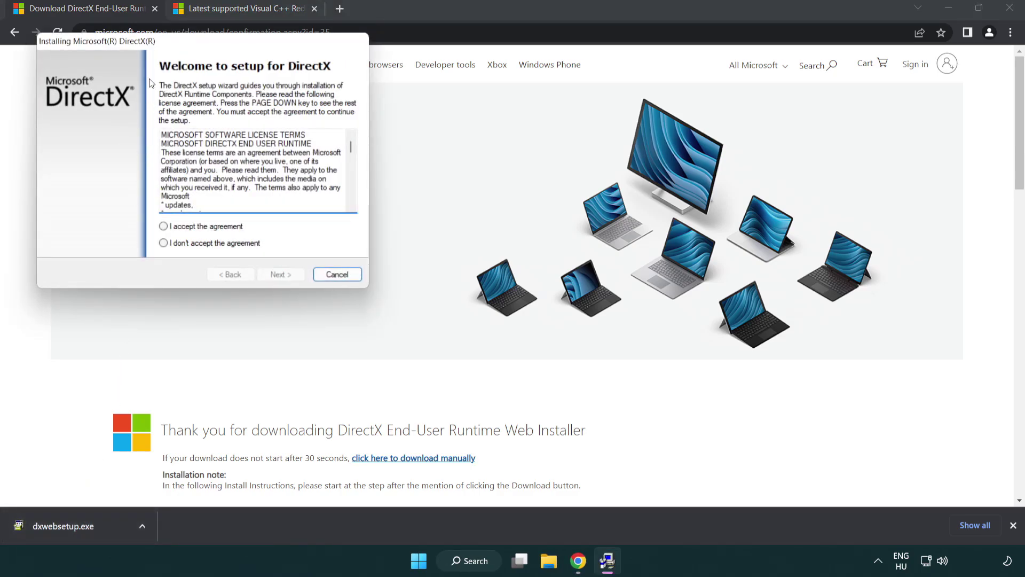
pyautogui.moveTo(155, 46); pyautogui.dragTo(451, 159)
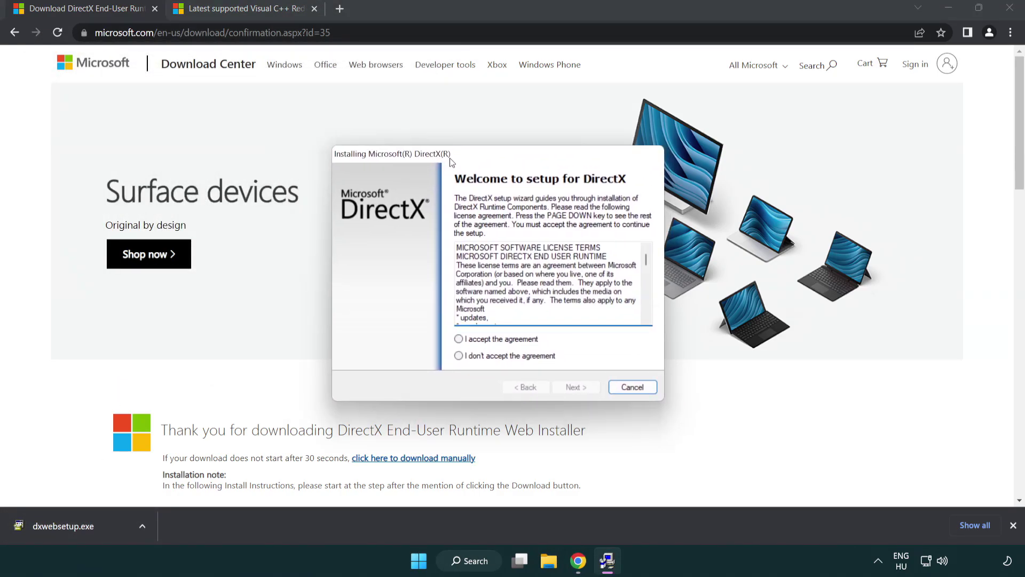
pyautogui.moveTo(646, 261); pyautogui.dragTo(646, 309)
pyautogui.click(459, 339)
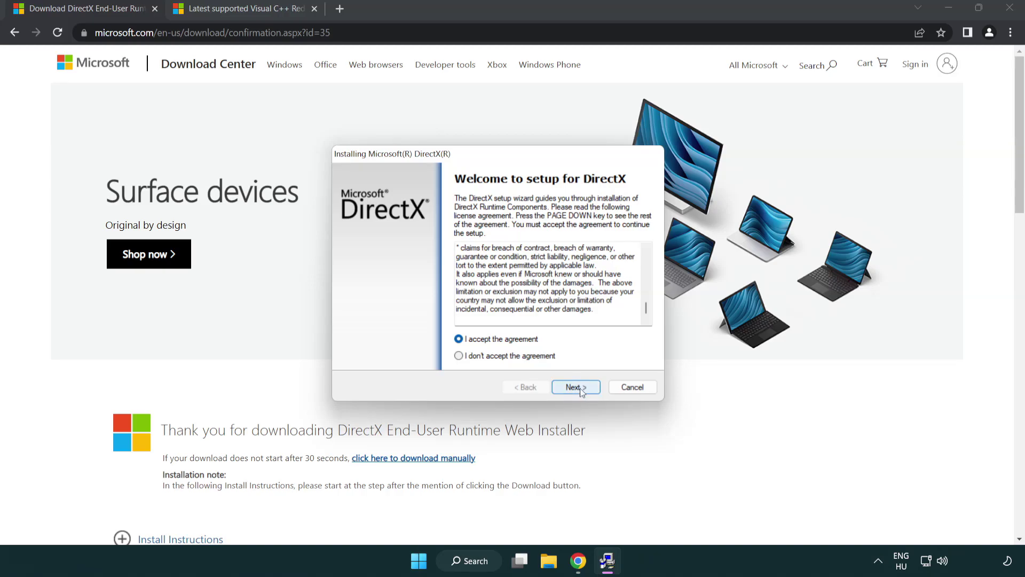
pyautogui.click(575, 387)
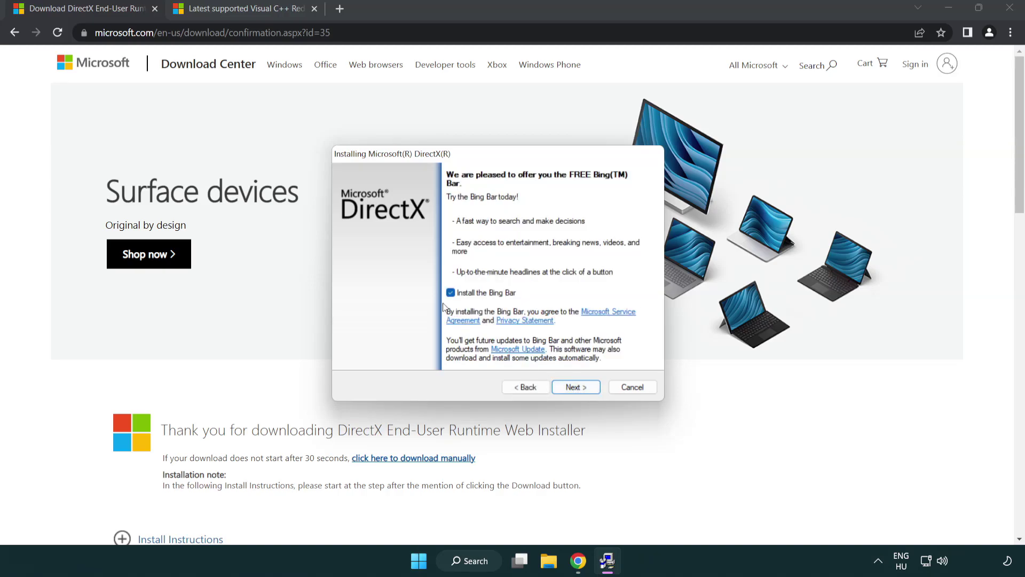
pyautogui.click(576, 388)
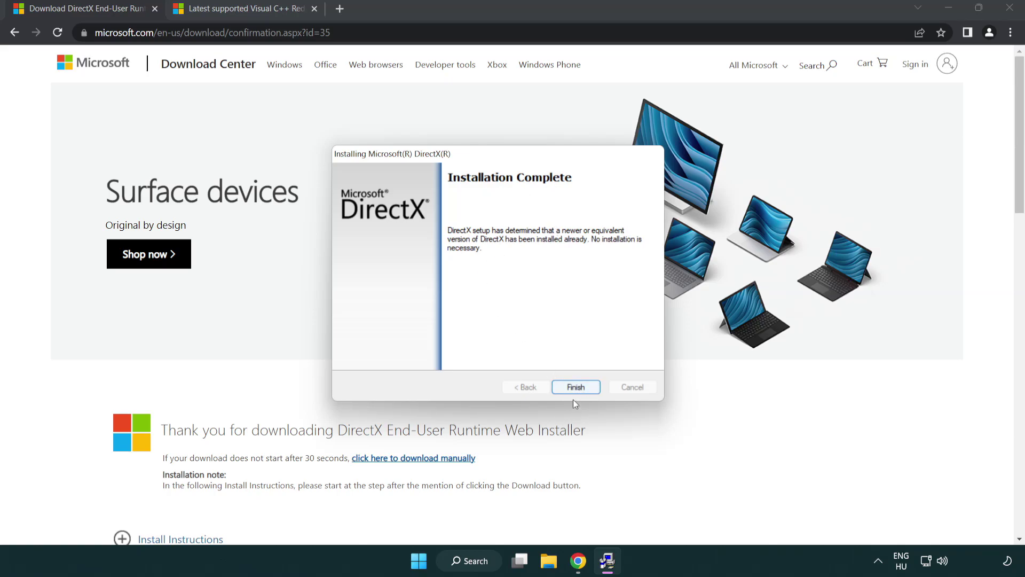
pyautogui.click(577, 385)
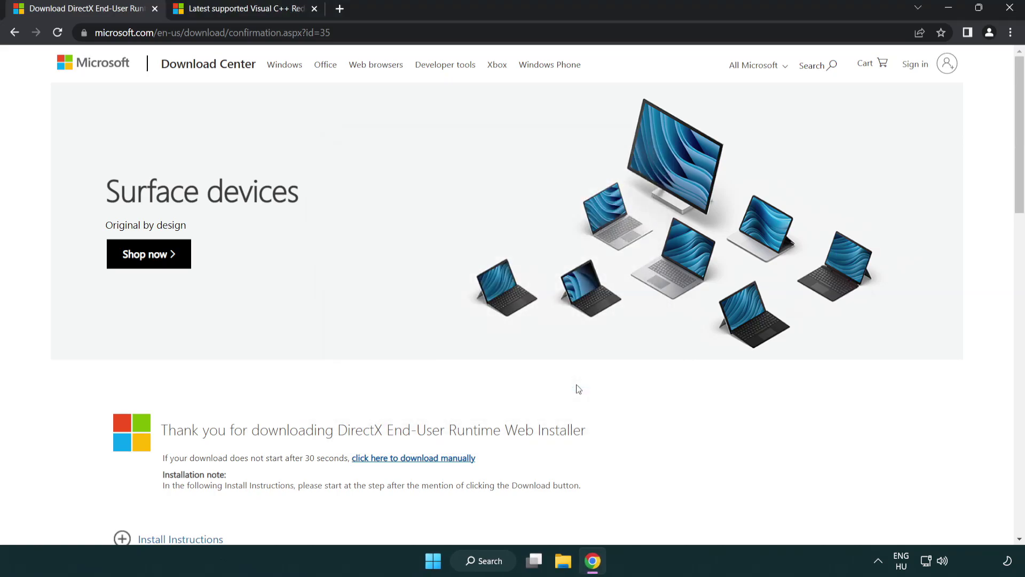
# - Close the DirectX tab and download the ARM64, x86 and x64 Visual C++ redistributables, opening the ARM64 installer
pyautogui.click(155, 9)
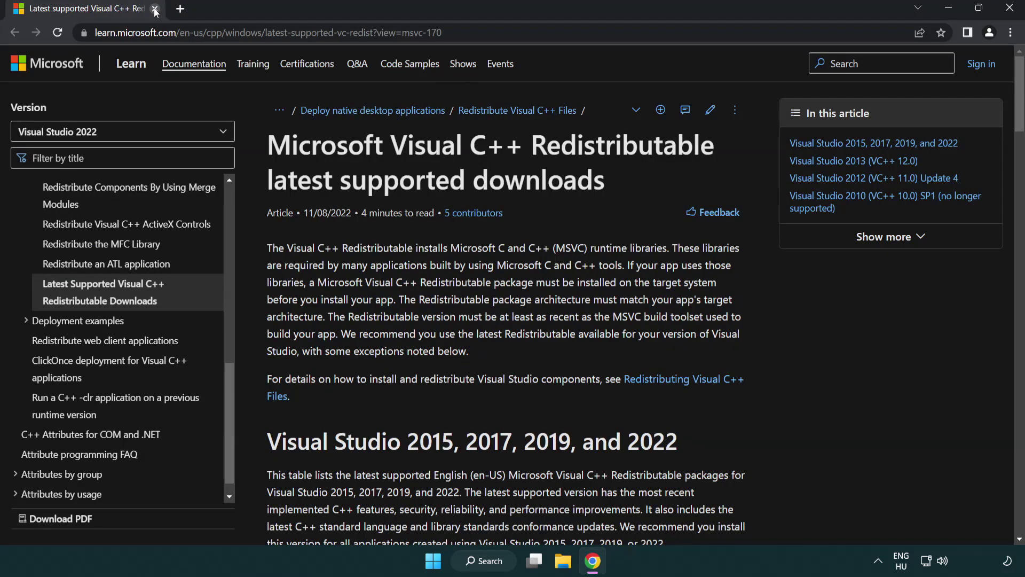
pyautogui.click(241, 33)
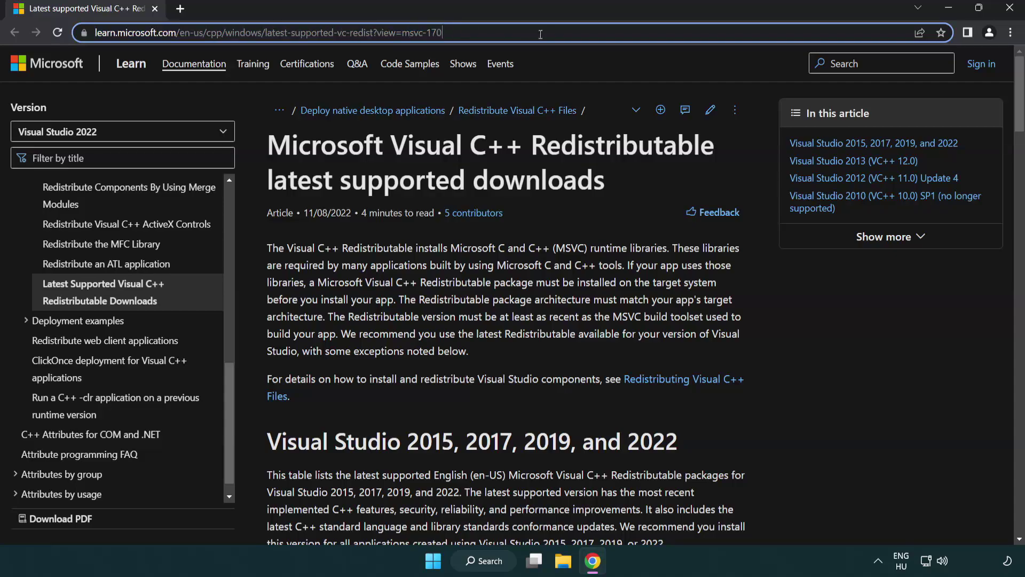
pyautogui.click(527, 166)
pyautogui.scroll(-5, 527, 168)
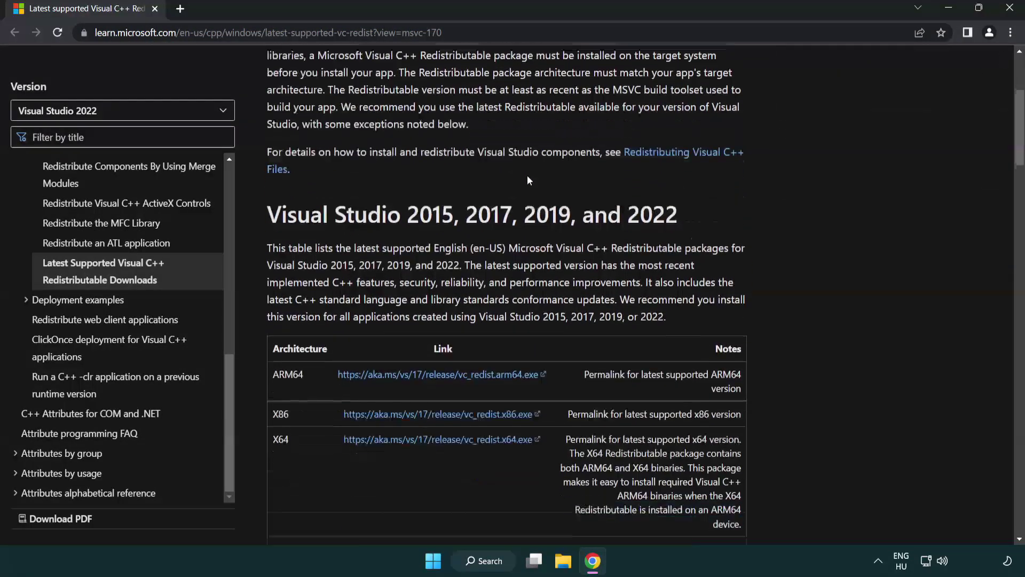
pyautogui.scroll(-1, 527, 175)
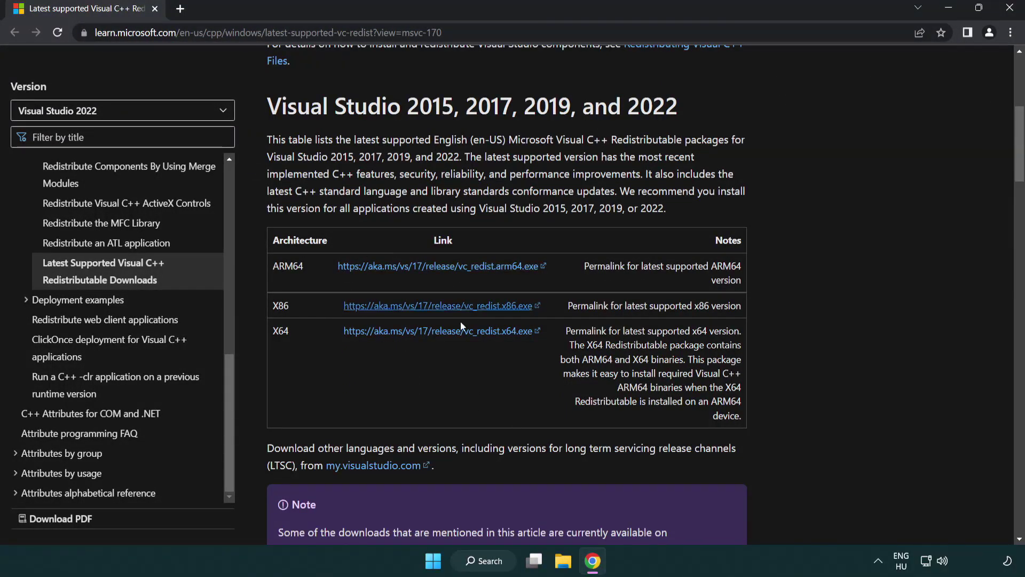
pyautogui.click(412, 274)
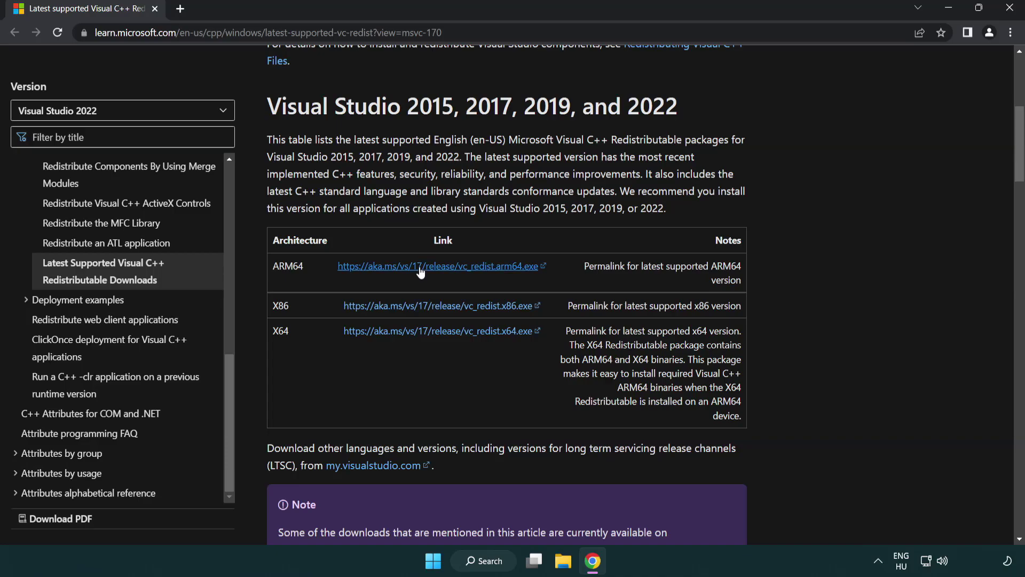
pyautogui.click(426, 309)
pyautogui.click(428, 332)
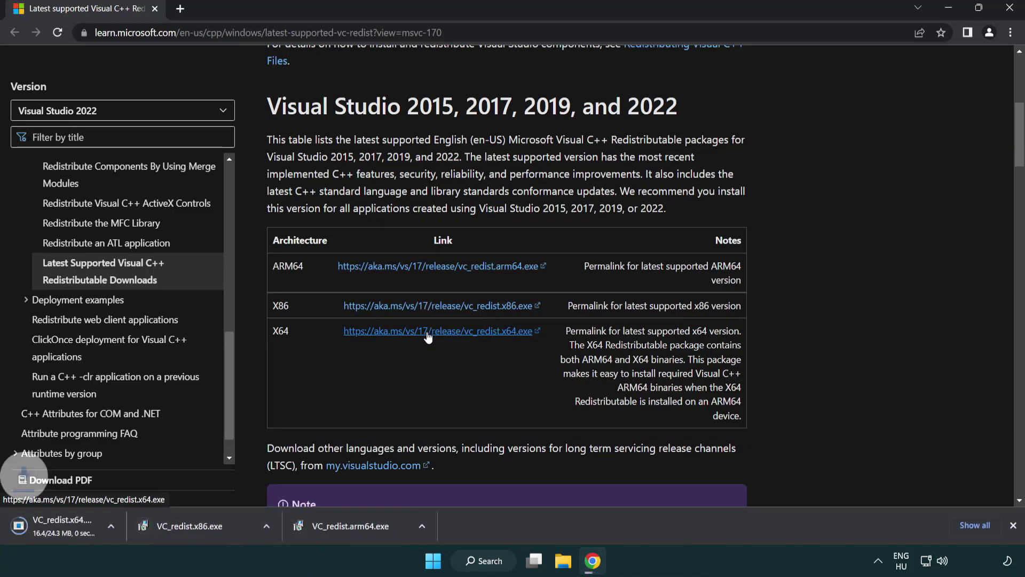
pyautogui.click(392, 534)
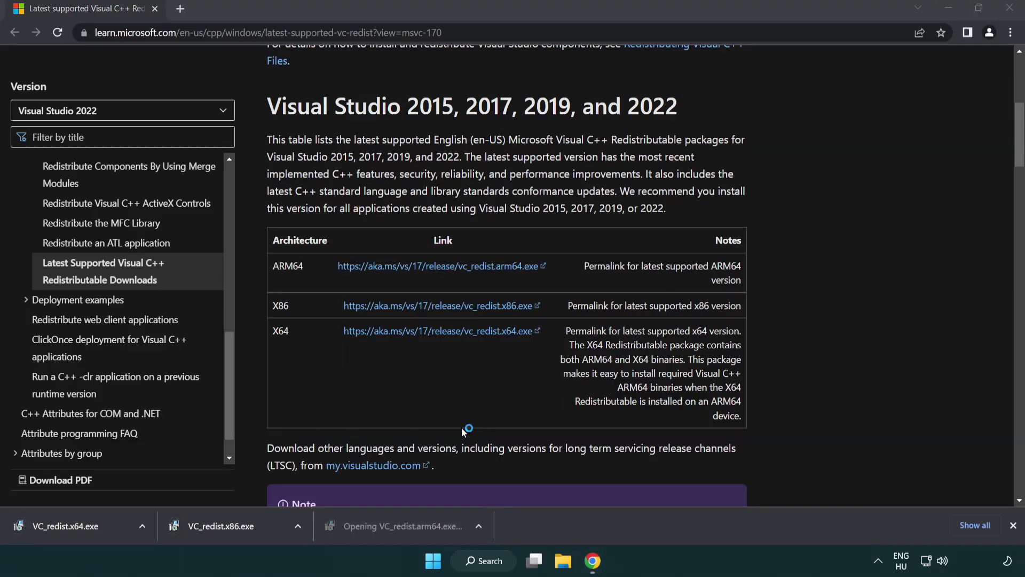
# - Accept the ARM64 redistributable license, attempt the install, and dismiss the failed setup
pyautogui.moveTo(658, 262); pyautogui.dragTo(658, 307)
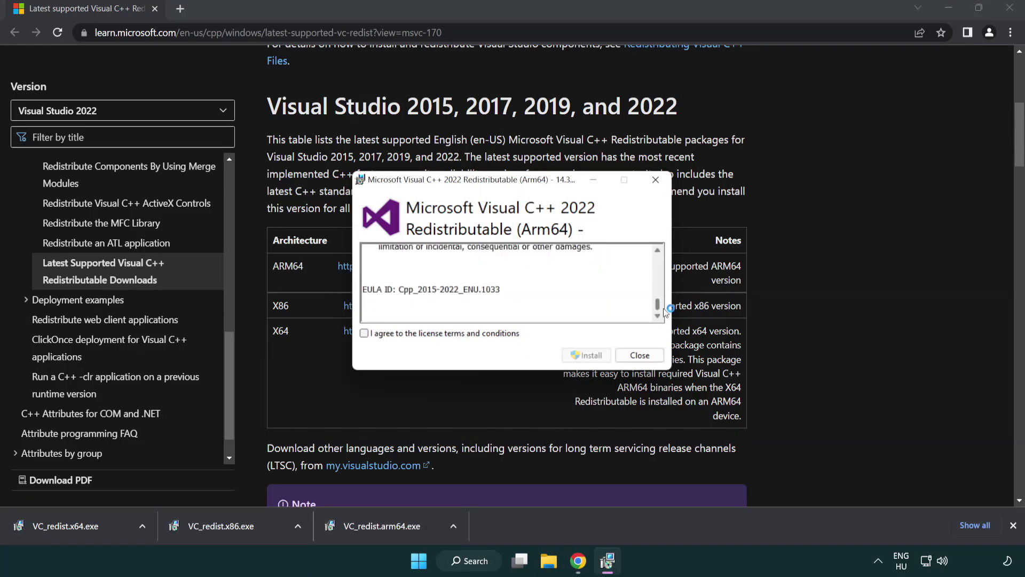
pyautogui.click(365, 333)
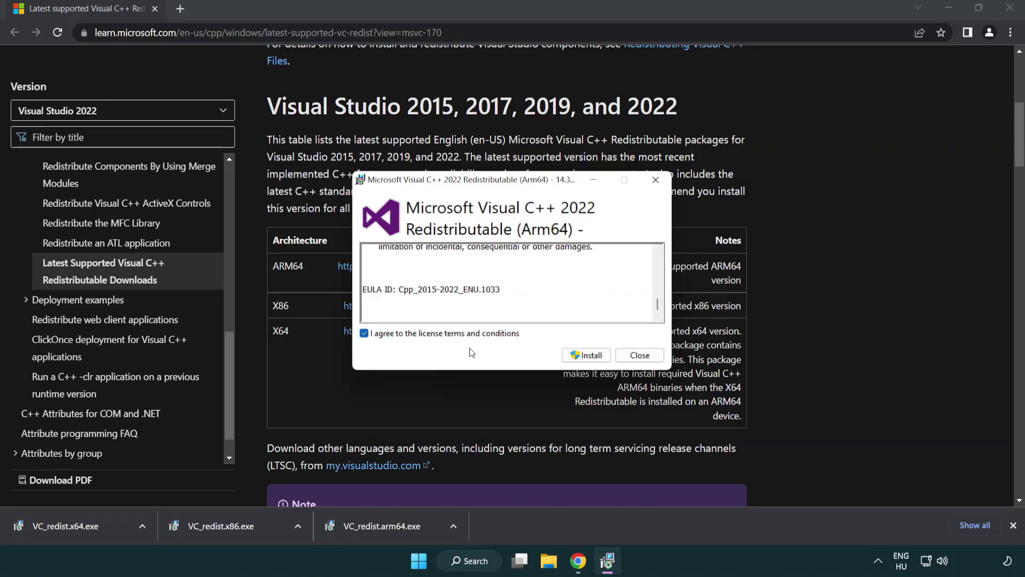
pyautogui.click(571, 354)
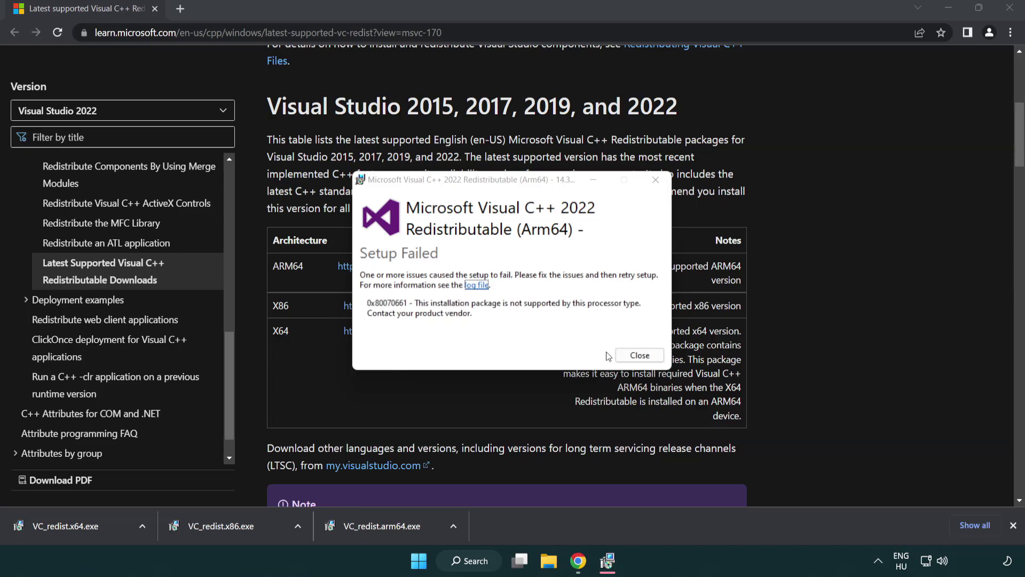
pyautogui.click(640, 356)
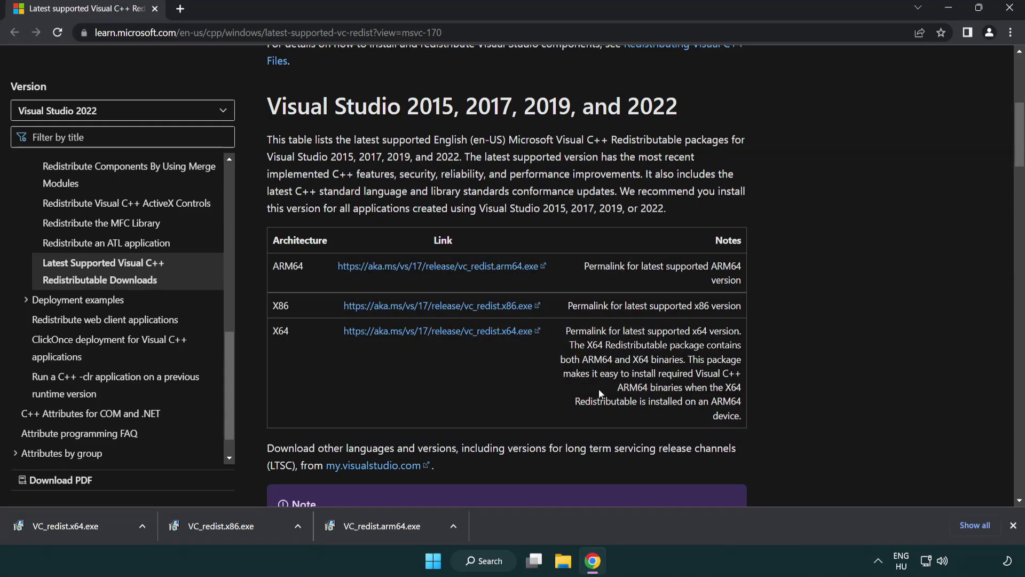
# - Install the x86 and x64 Visual C++ 2015-2022 redistributables, postponing the restart
pyautogui.click(229, 532)
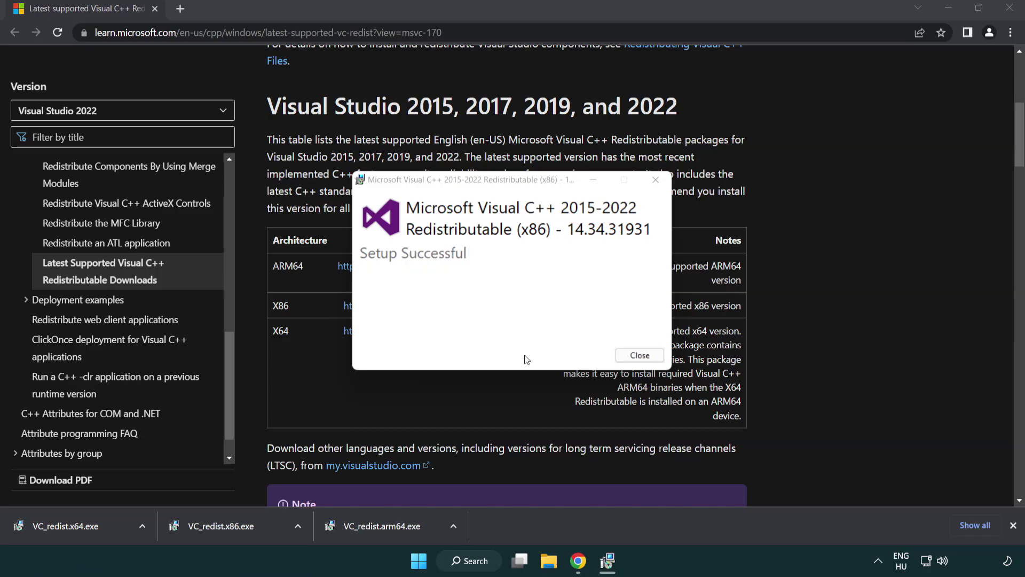
pyautogui.click(639, 356)
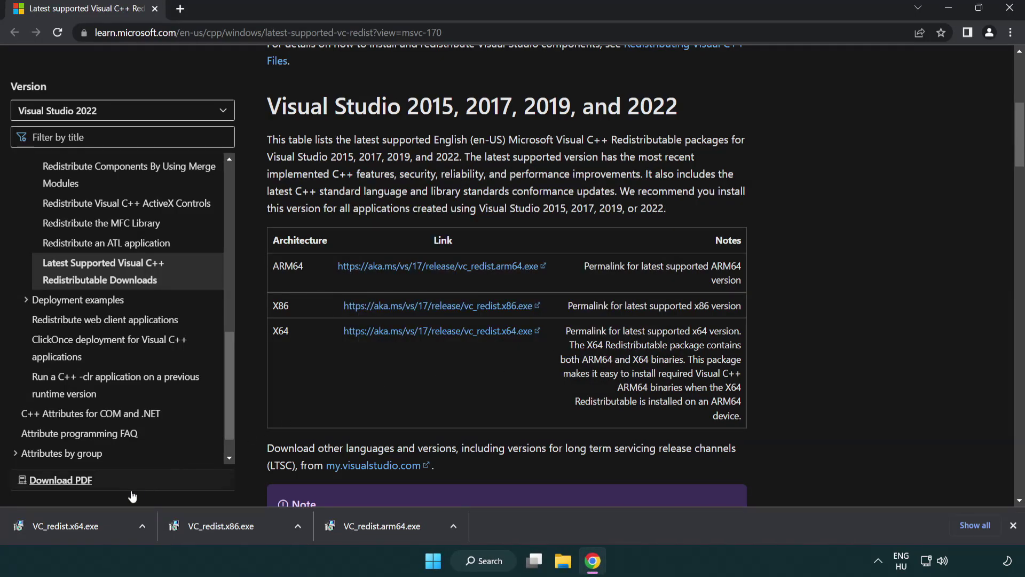
pyautogui.click(77, 524)
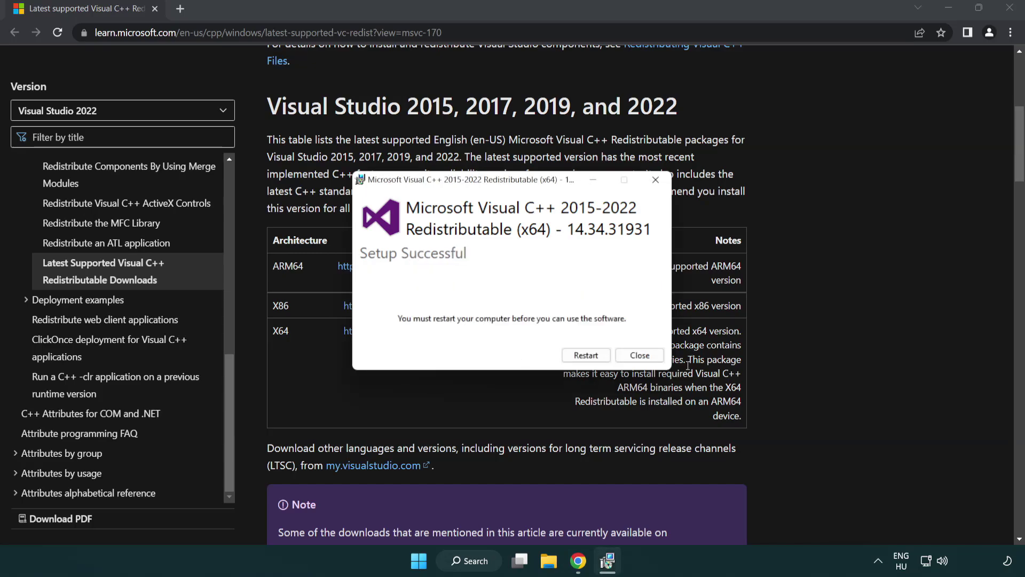
pyautogui.click(650, 358)
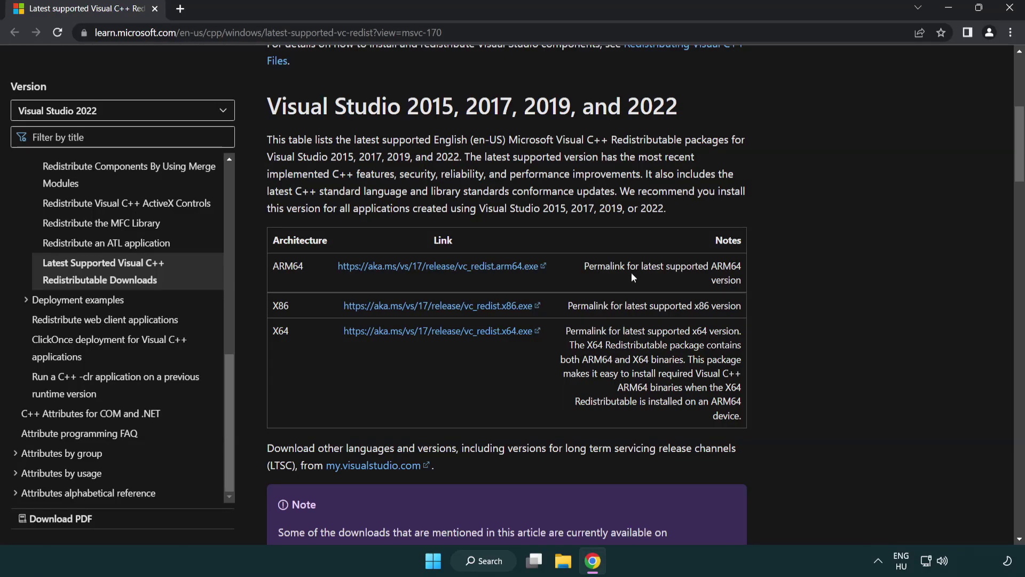
# - Close Chrome and launch Command Prompt as administrator from a 'cmd' search
pyautogui.click(1008, 10)
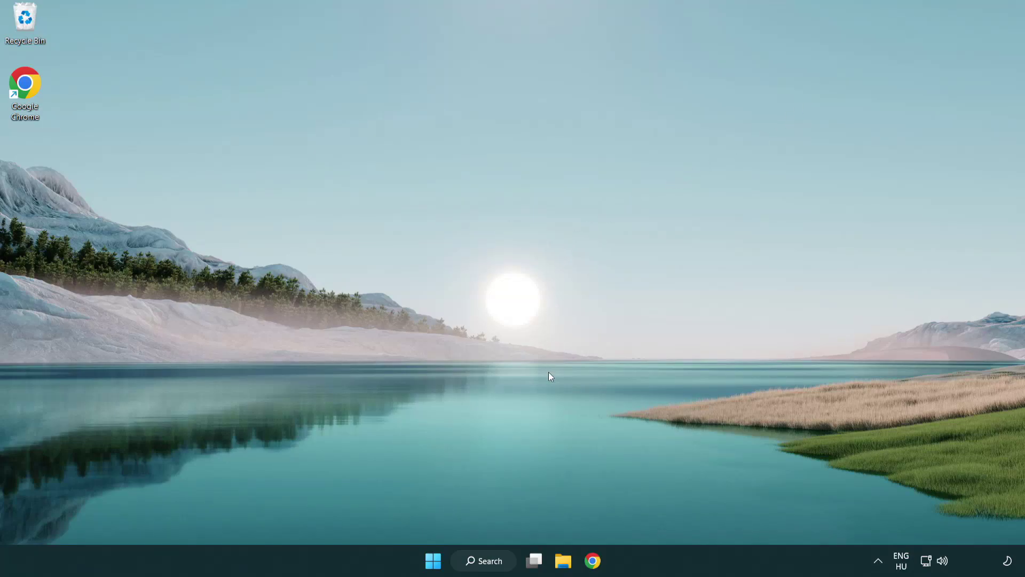
pyautogui.click(479, 558)
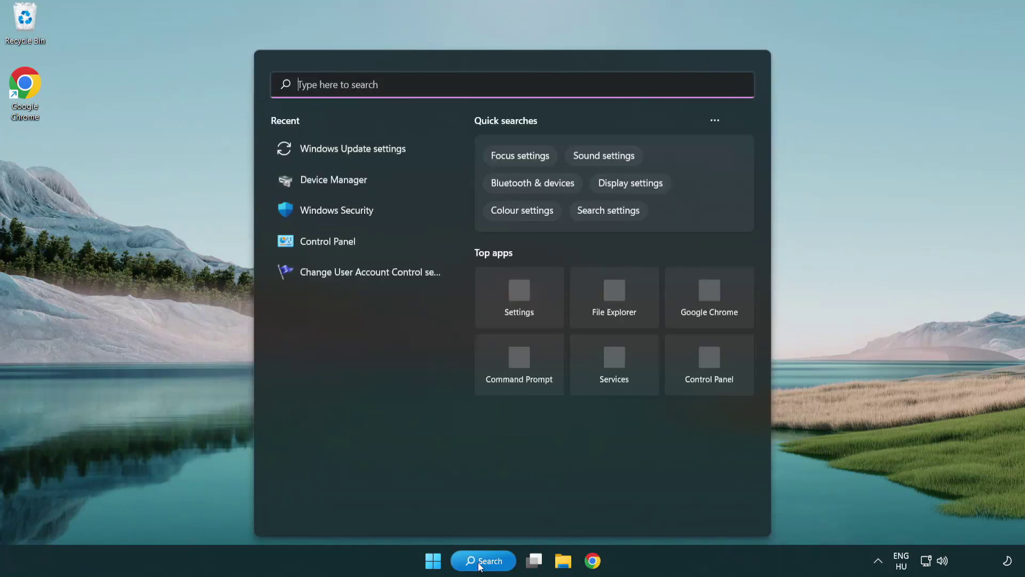
pyautogui.write('c')
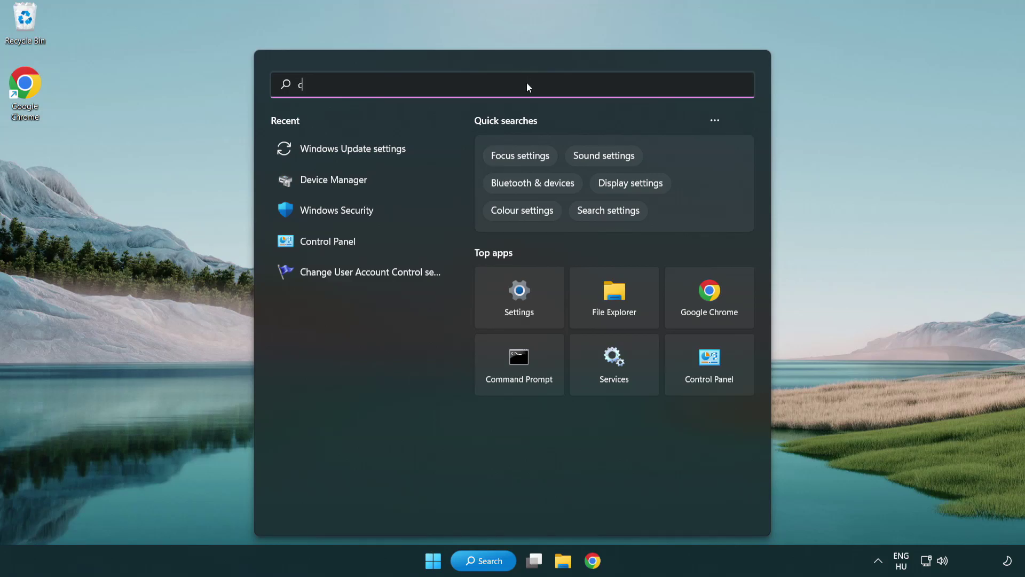
pyautogui.write('md')
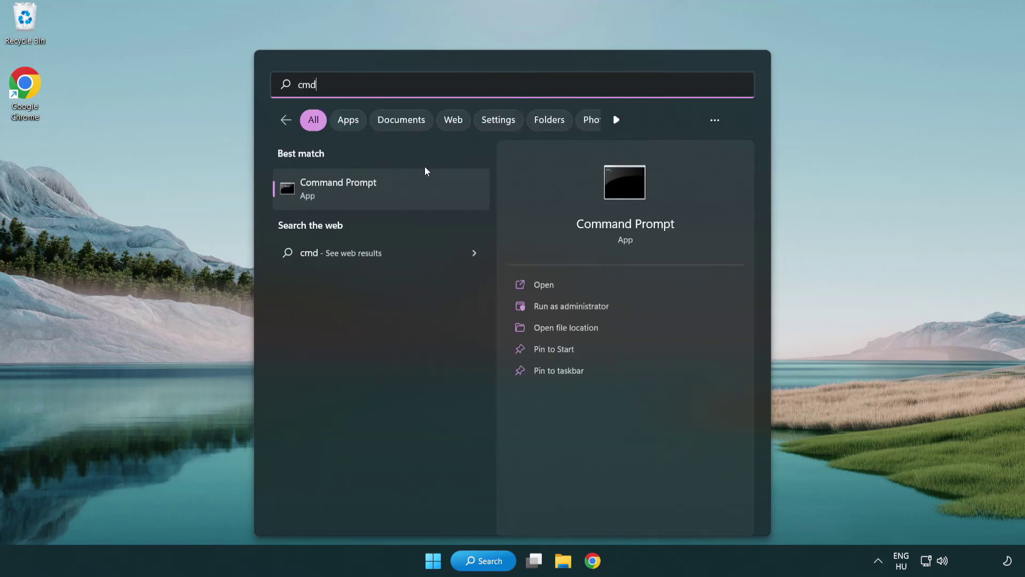
pyautogui.rightClick(392, 191)
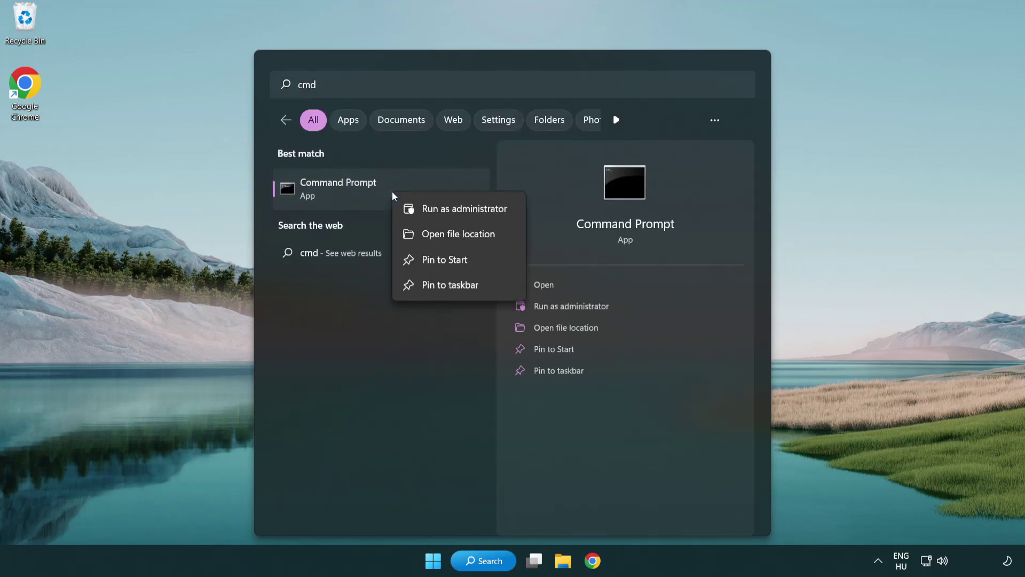
pyautogui.click(463, 213)
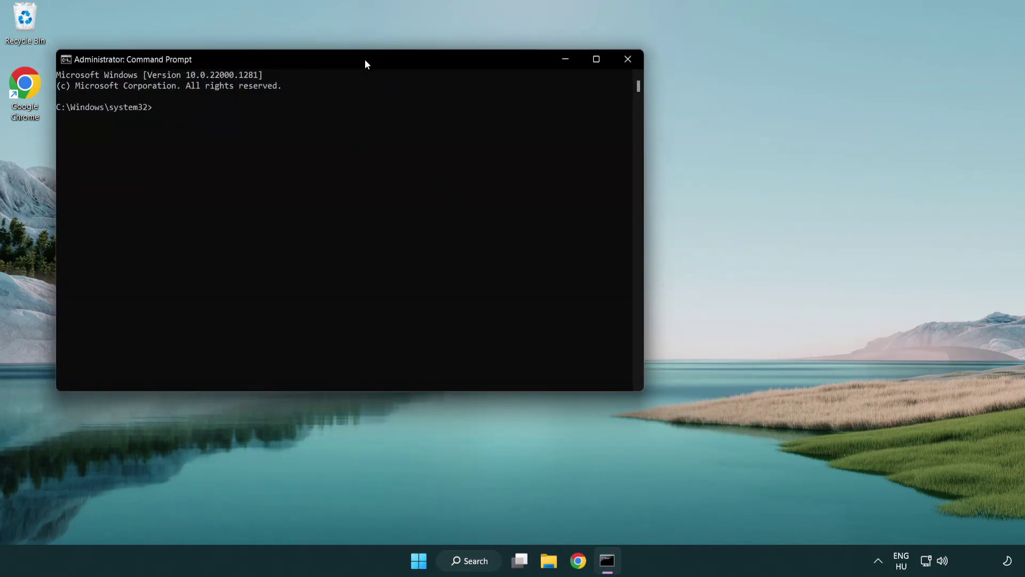
# - Center the Command Prompt window and run sfc /scannow until verification reaches 100%
pyautogui.moveTo(365, 60); pyautogui.dragTo(516, 105)
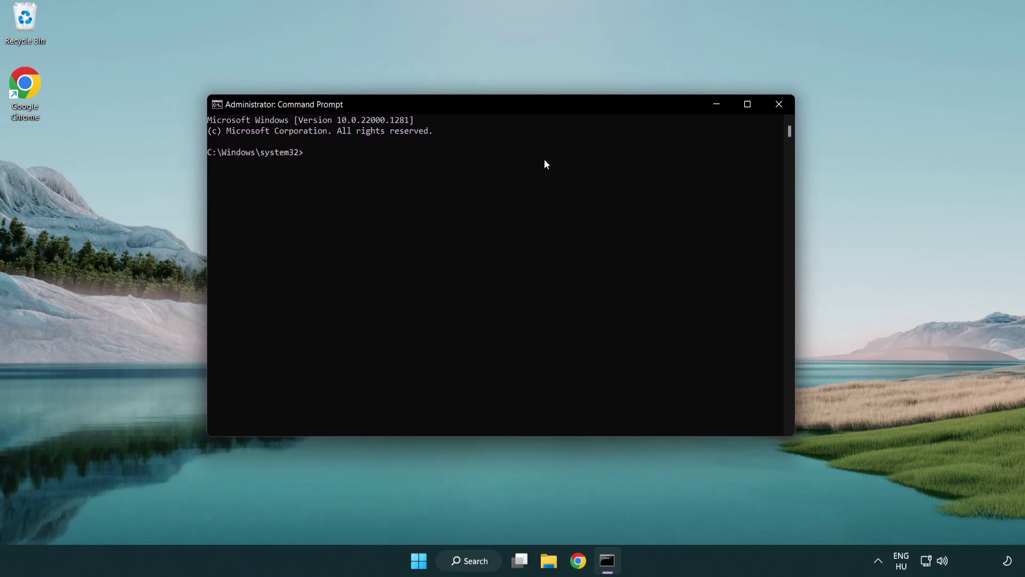
pyautogui.write('sfc /')
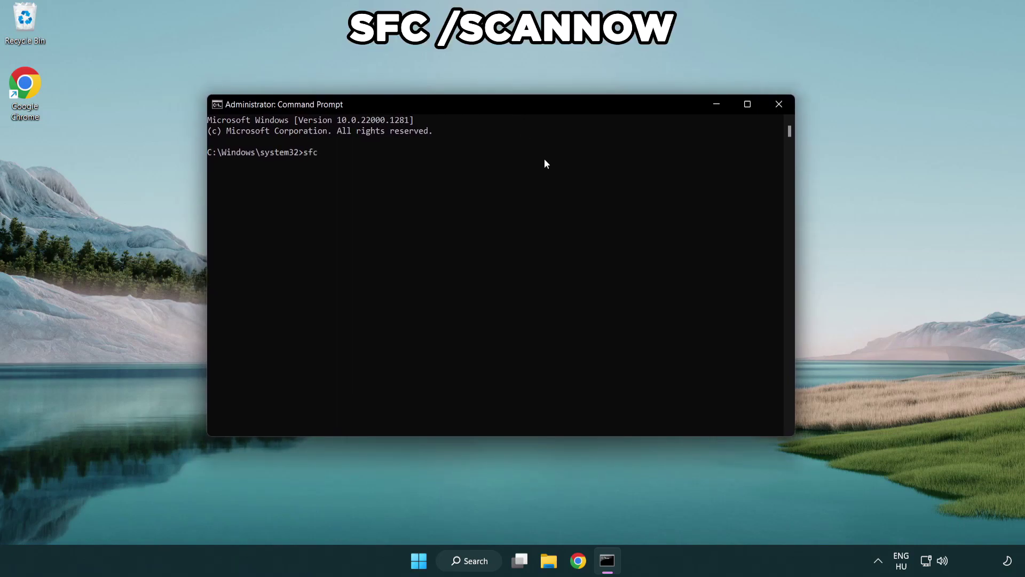
pyautogui.write('scannow')
pyautogui.press('Return')
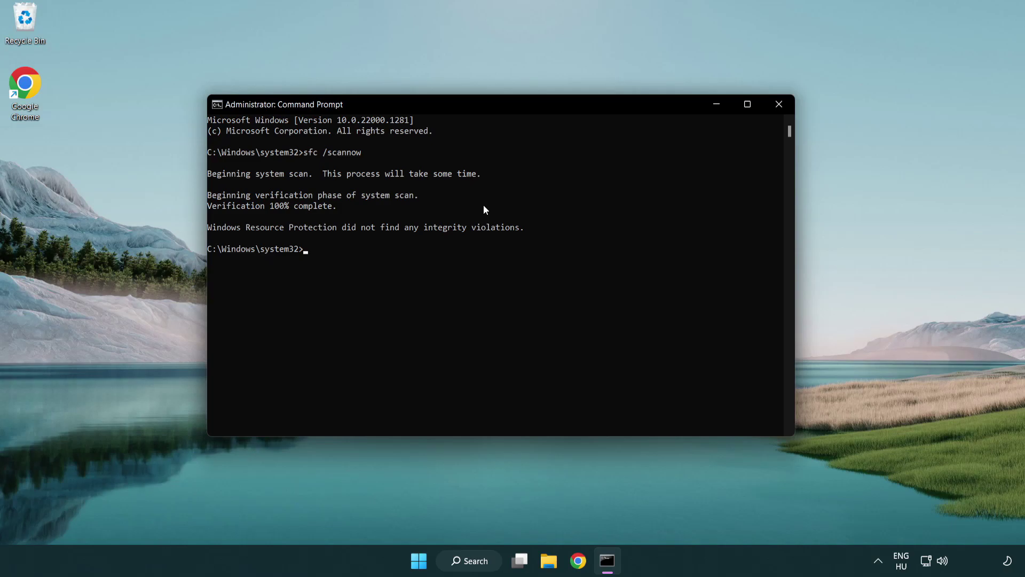
# - Close Command Prompt and bring up the Start menu's power choices
pyautogui.click(779, 104)
pyautogui.click(432, 560)
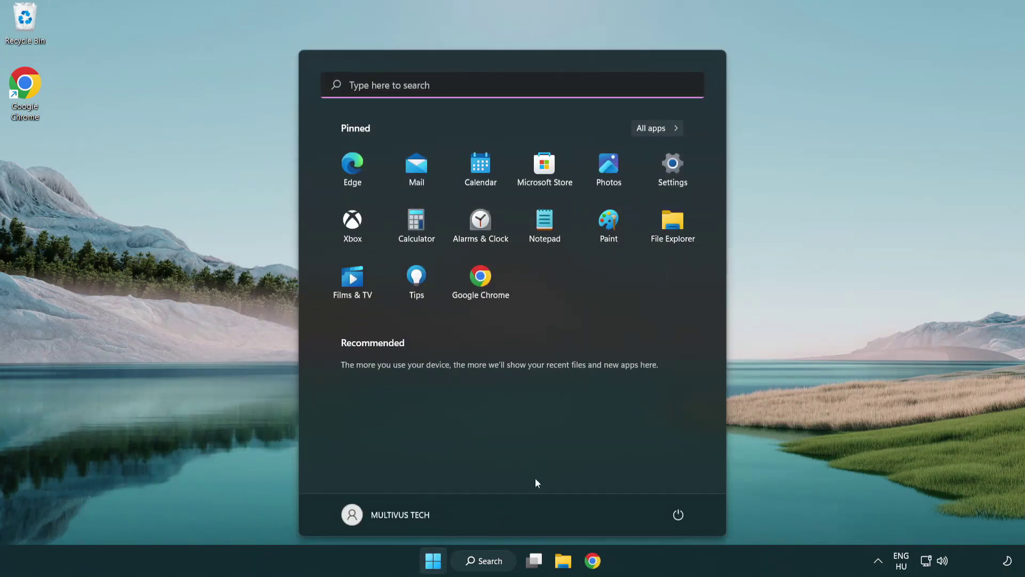
pyautogui.click(681, 513)
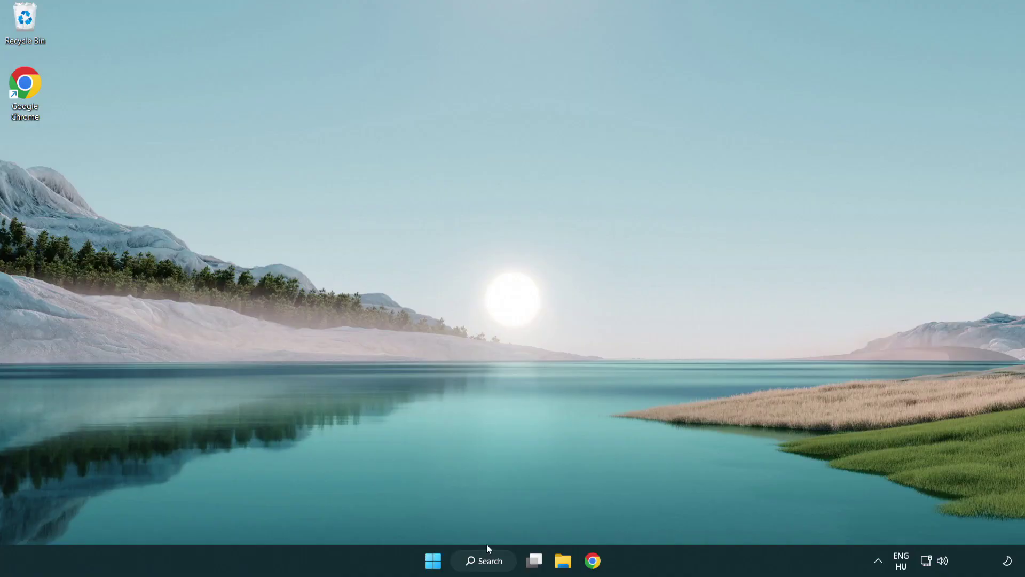
# - Search for 'security' and launch the Windows Security app
pyautogui.click(489, 564)
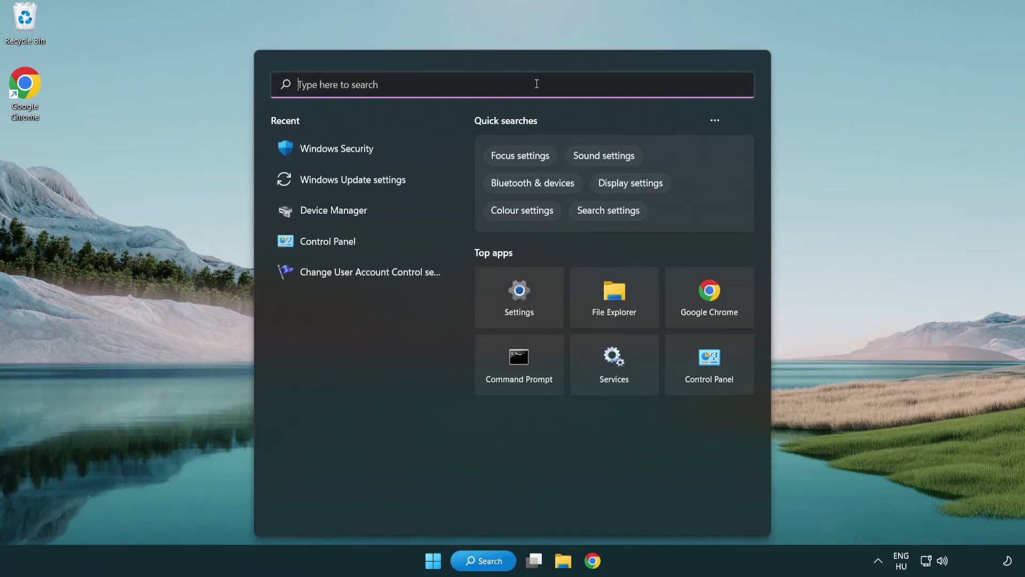
pyautogui.write('securi')
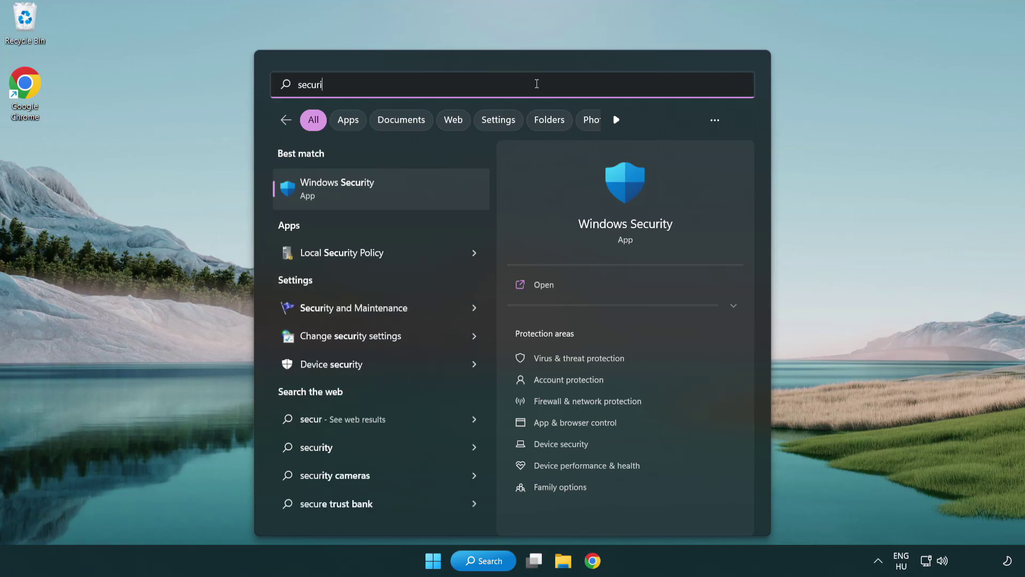
pyautogui.write('ty')
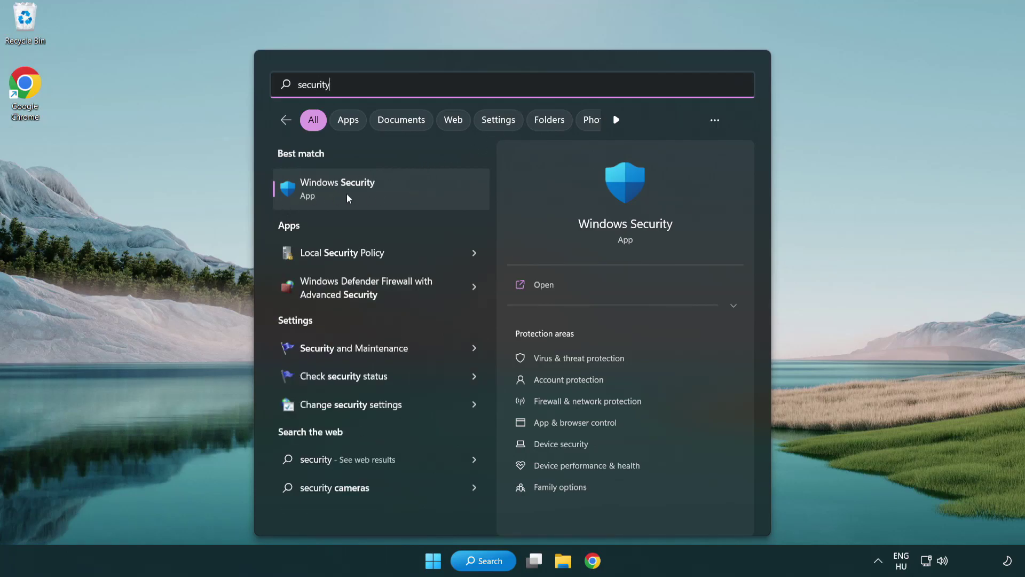
pyautogui.click(419, 198)
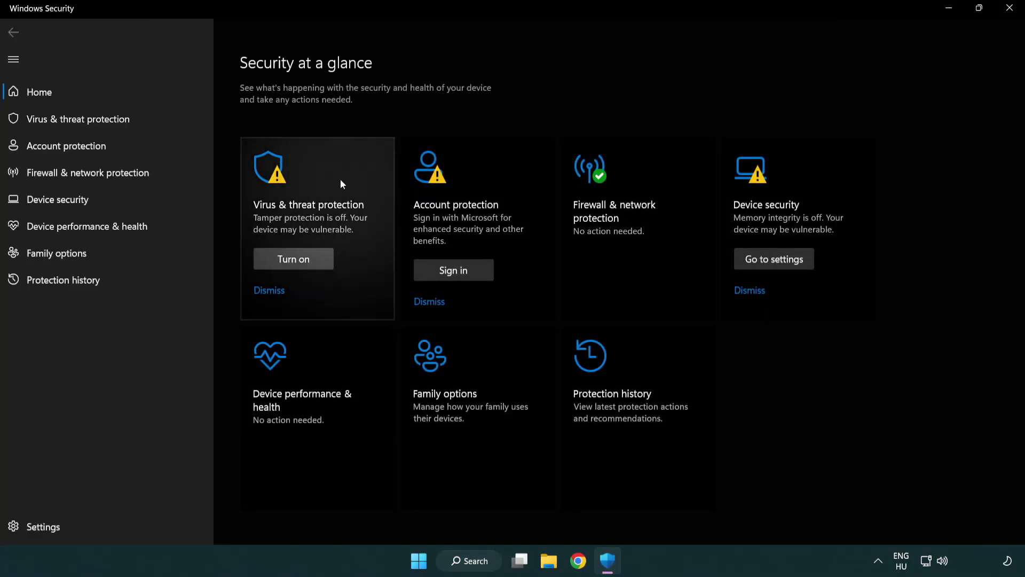
# - Open Virus & threat protection settings, then Add or remove exclusions
pyautogui.click(83, 122)
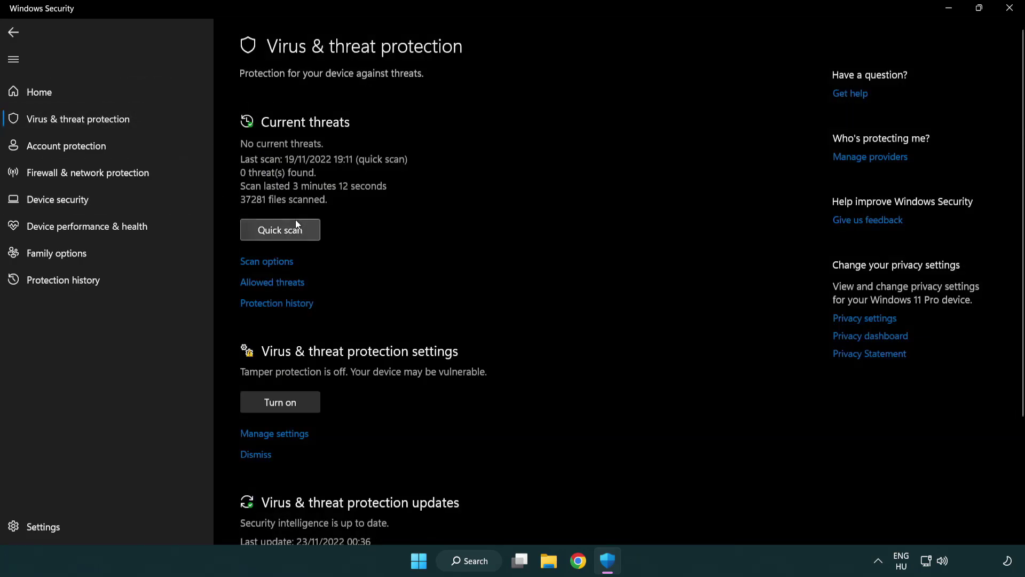
pyautogui.scroll(-2, 298, 267)
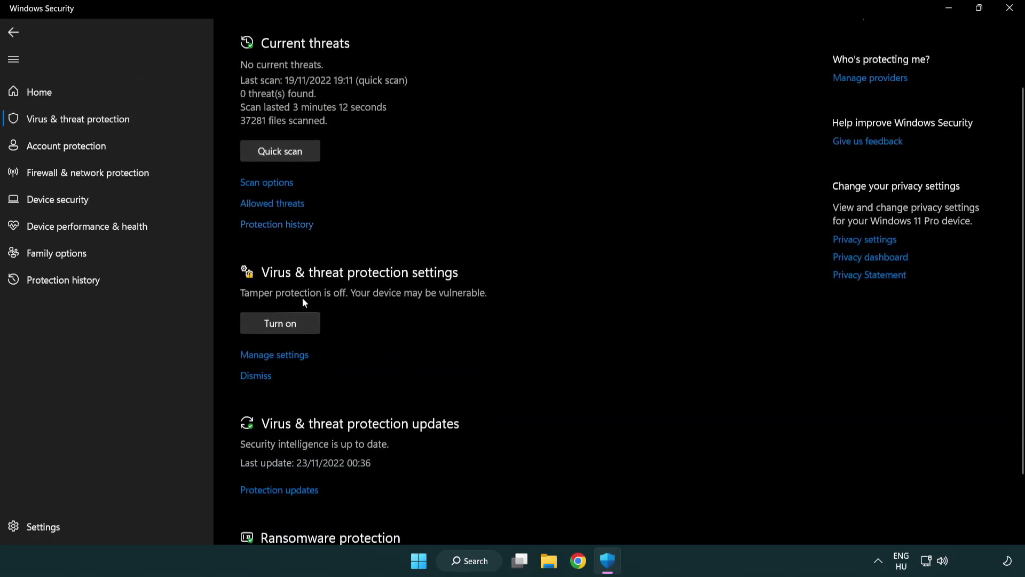
pyautogui.click(273, 356)
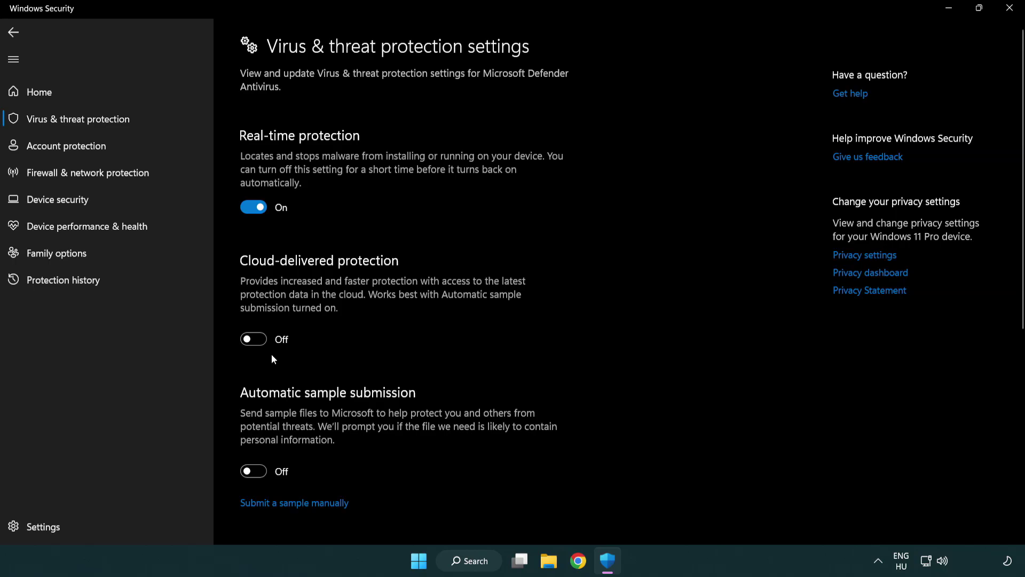
pyautogui.scroll(-8, 272, 355)
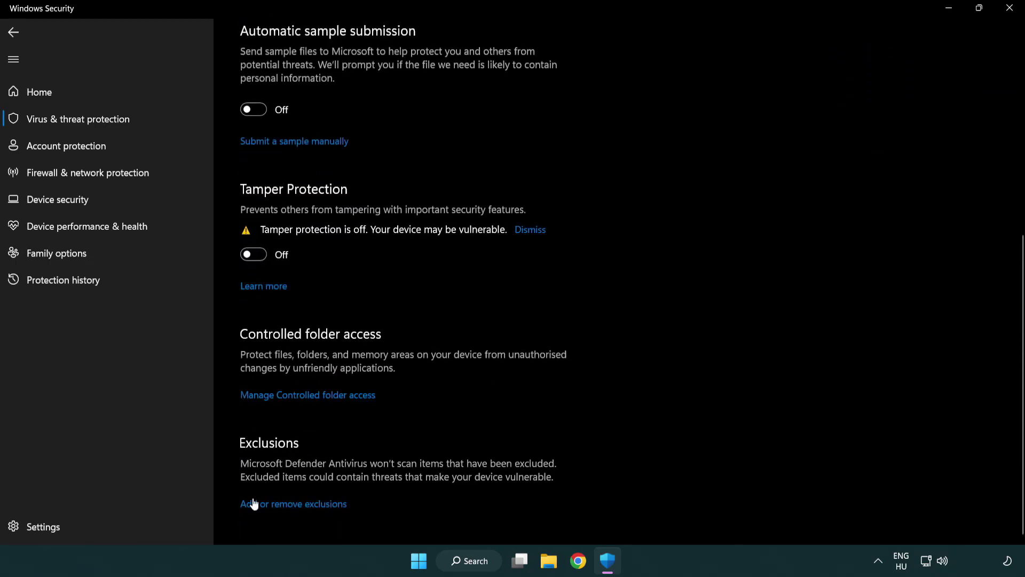
pyautogui.click(298, 504)
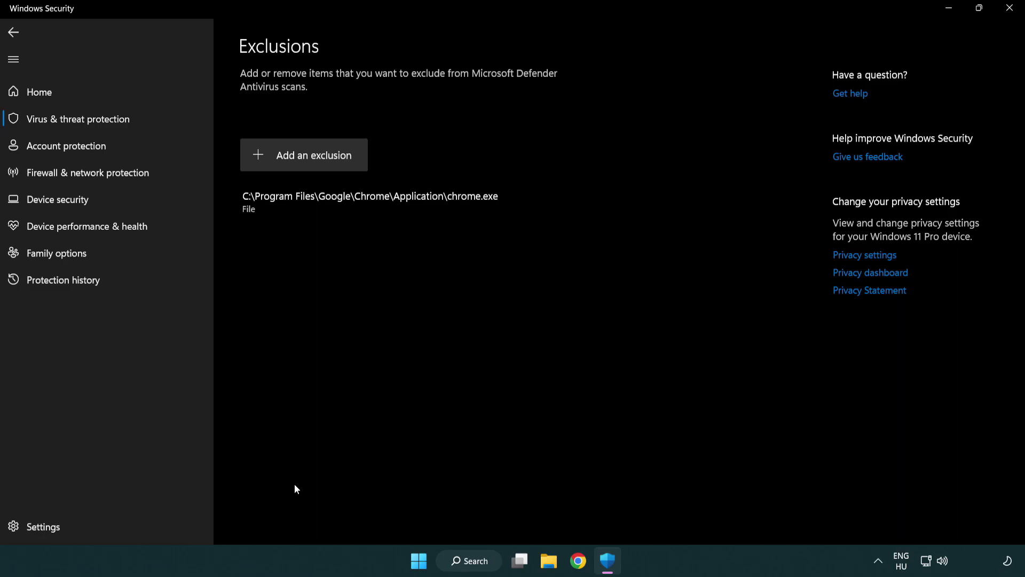
# - Add the shortcut in C:\Program Files (x86)\NOT WORKING APP as a file exclusion
pyautogui.click(308, 161)
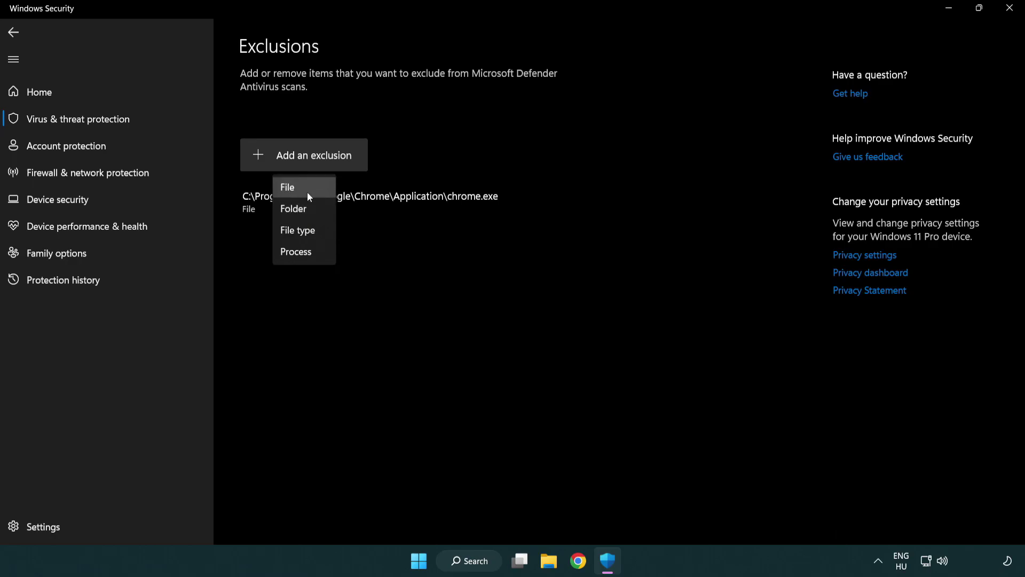
pyautogui.click(309, 189)
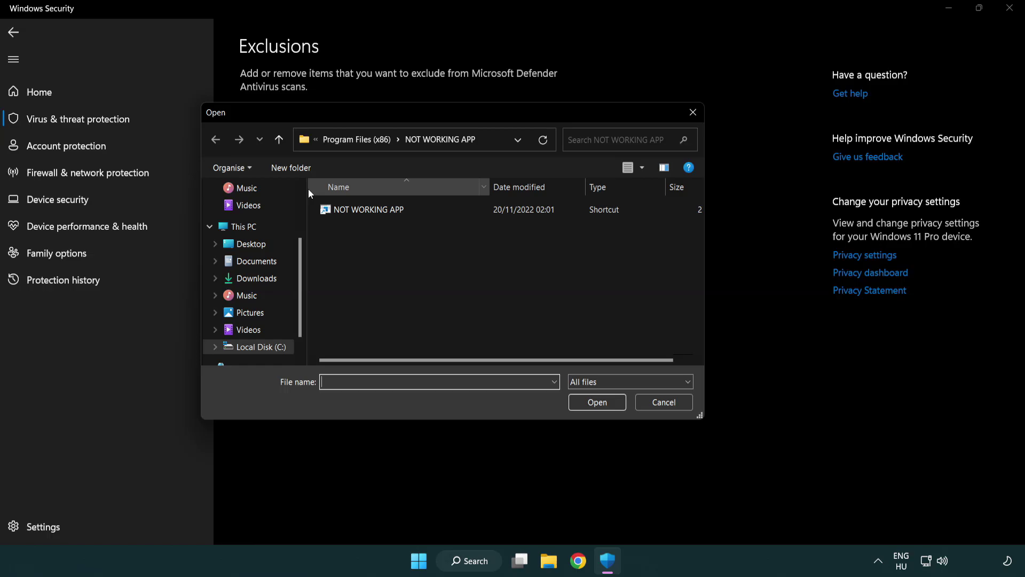
pyautogui.click(347, 143)
pyautogui.click(353, 140)
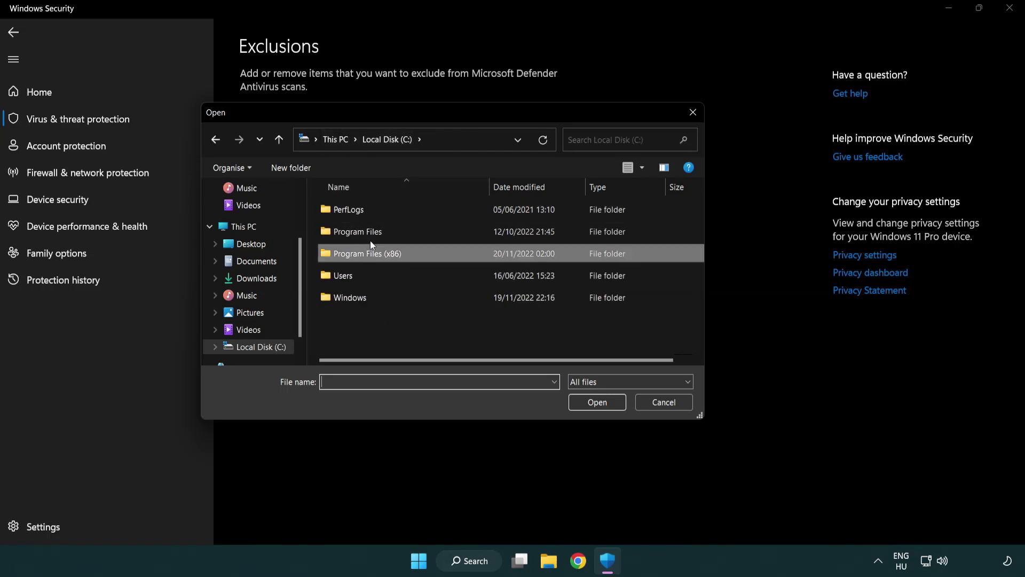
pyautogui.click(347, 142)
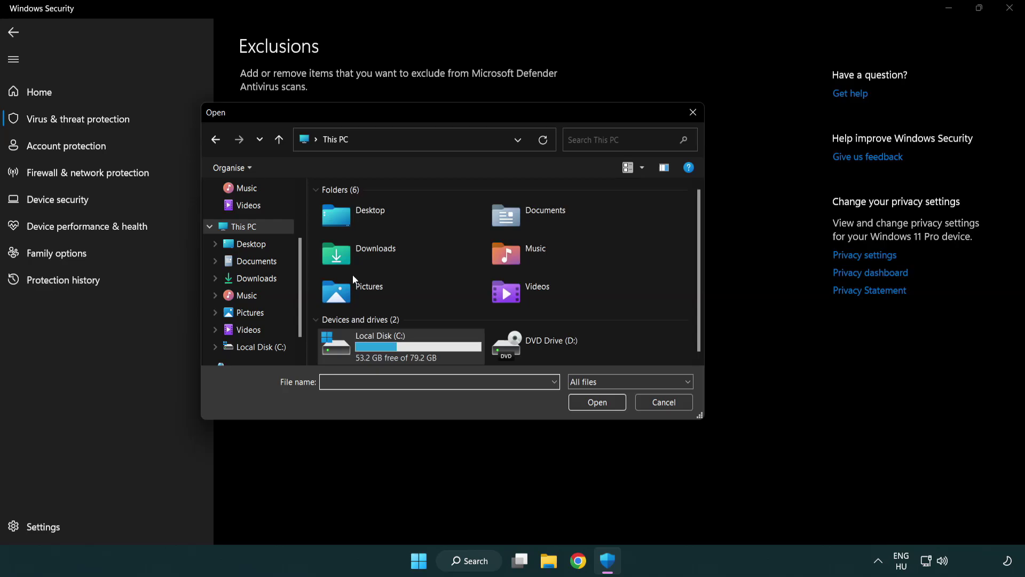
pyautogui.doubleClick(374, 354)
pyautogui.doubleClick(375, 256)
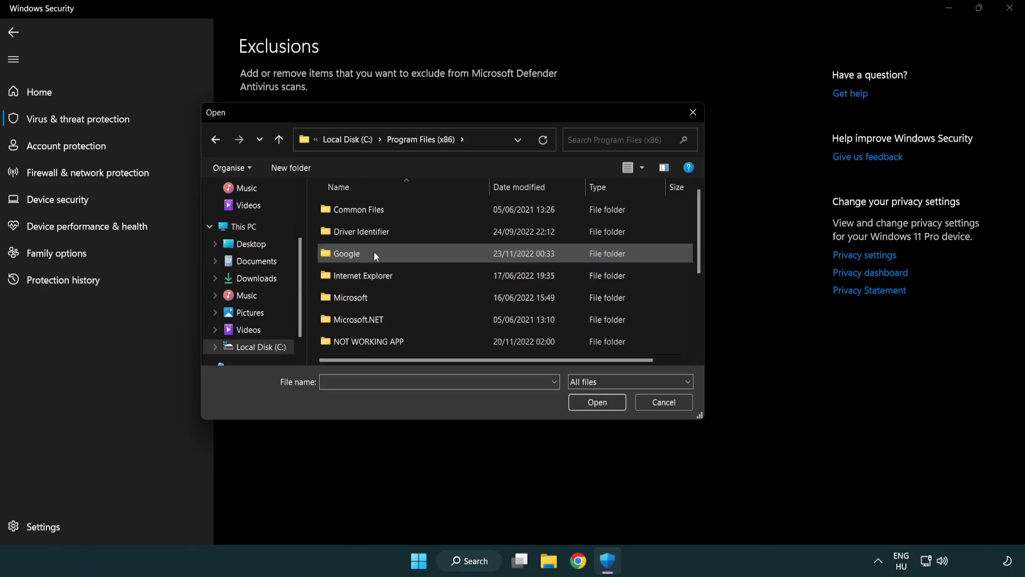
pyautogui.doubleClick(382, 342)
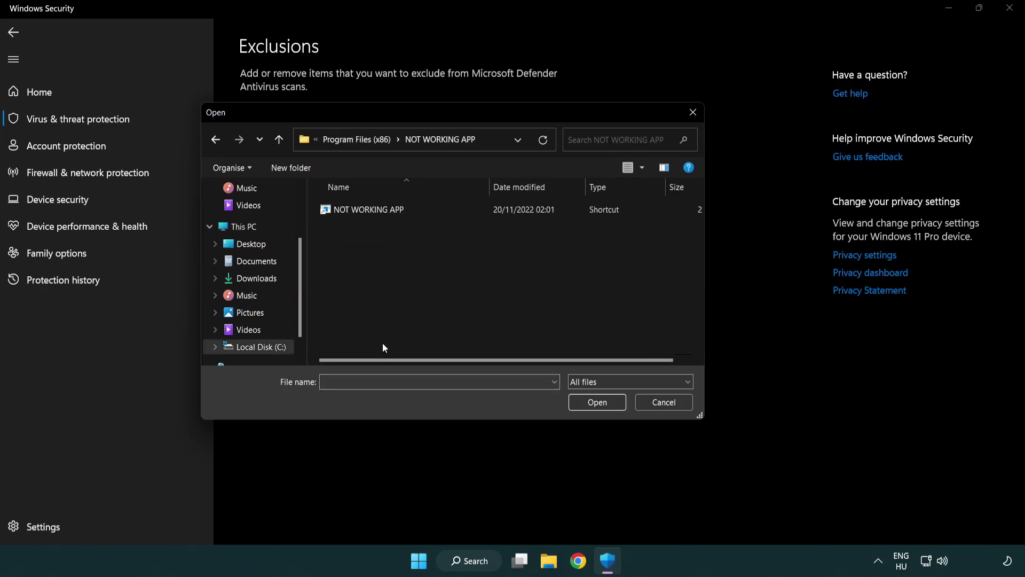
pyautogui.click(363, 210)
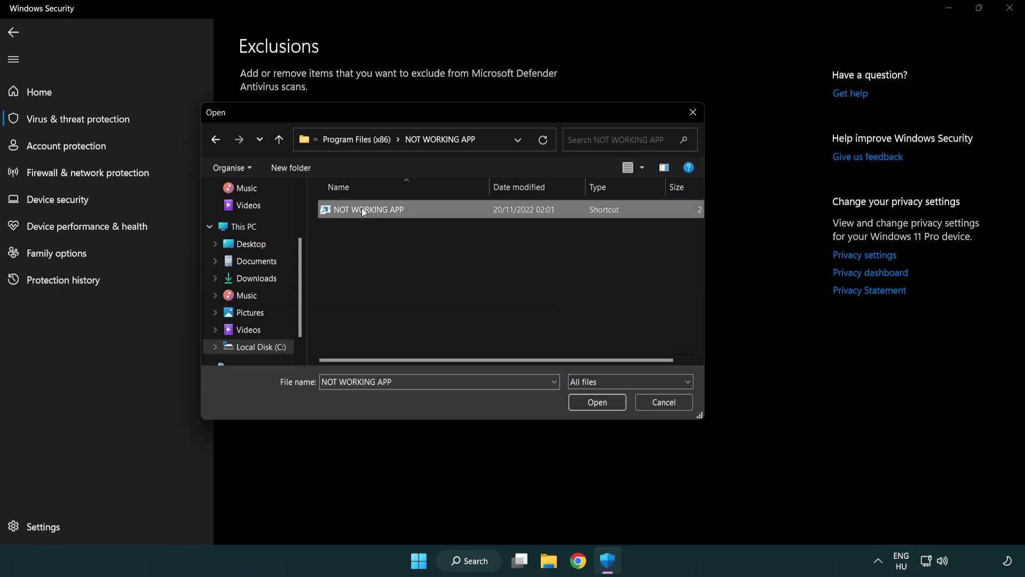
pyautogui.click(596, 407)
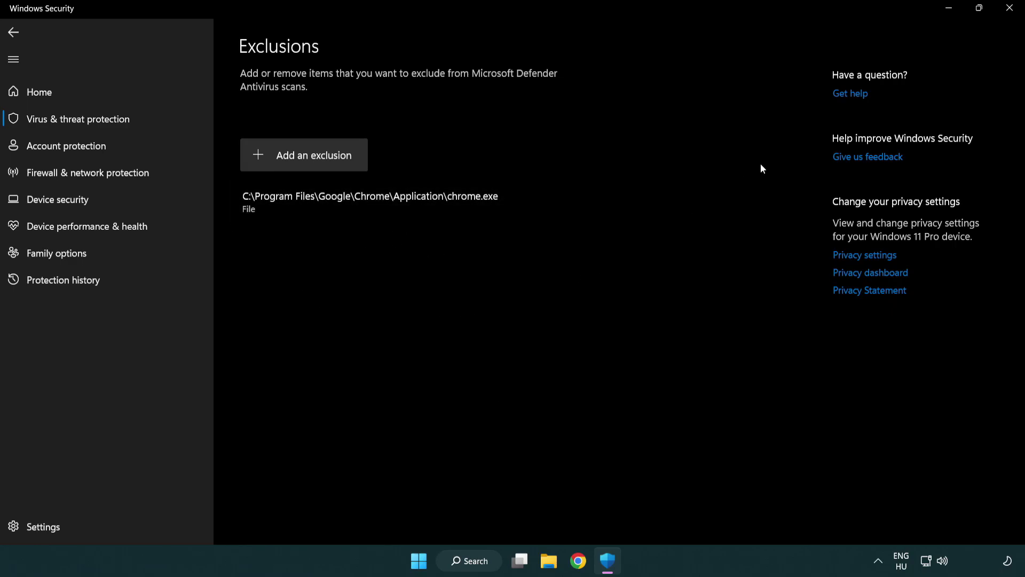
# - Close Windows Security and show the Start menu's power options, including Restart
pyautogui.click(1010, 16)
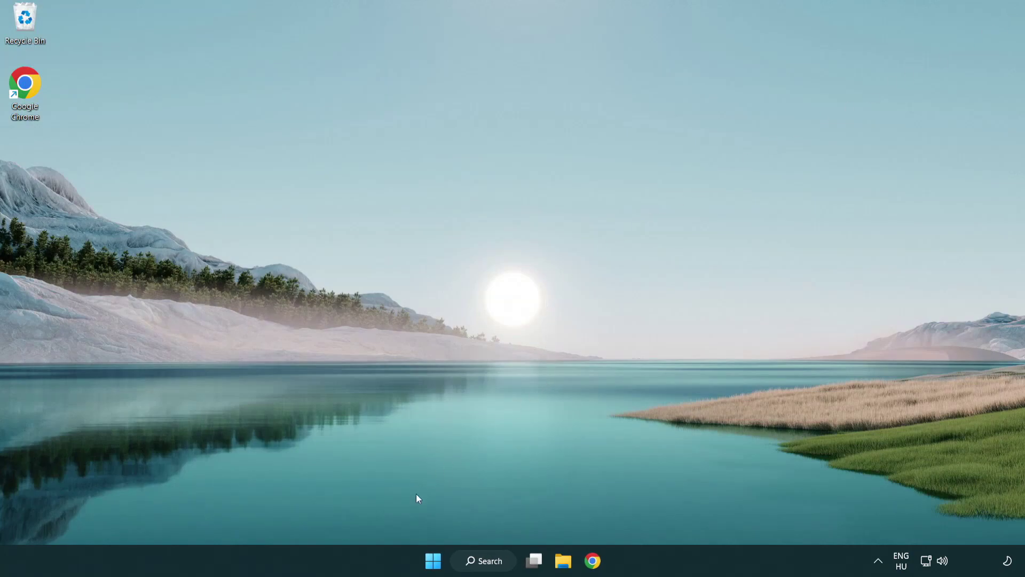
pyautogui.click(433, 562)
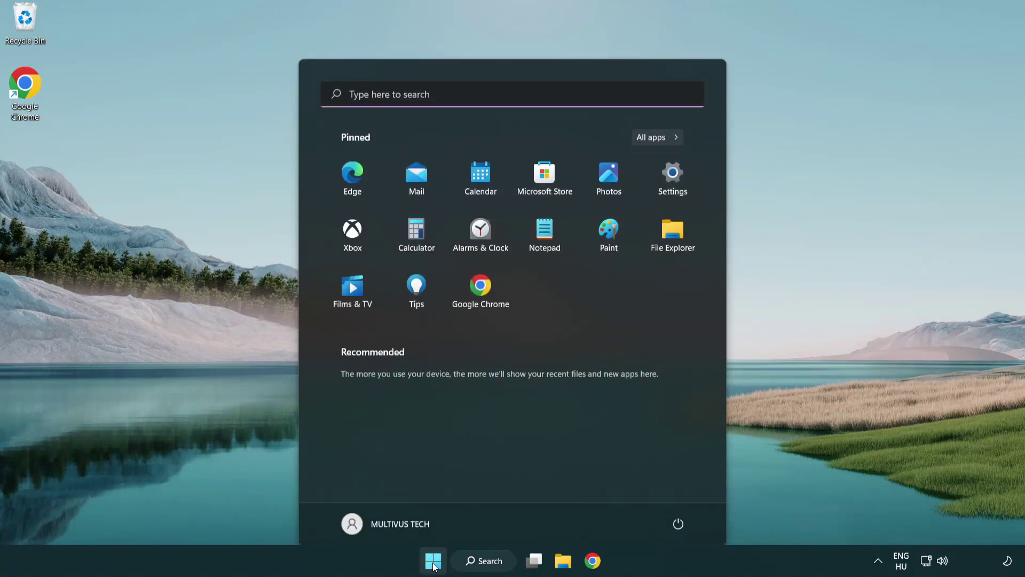
pyautogui.click(679, 514)
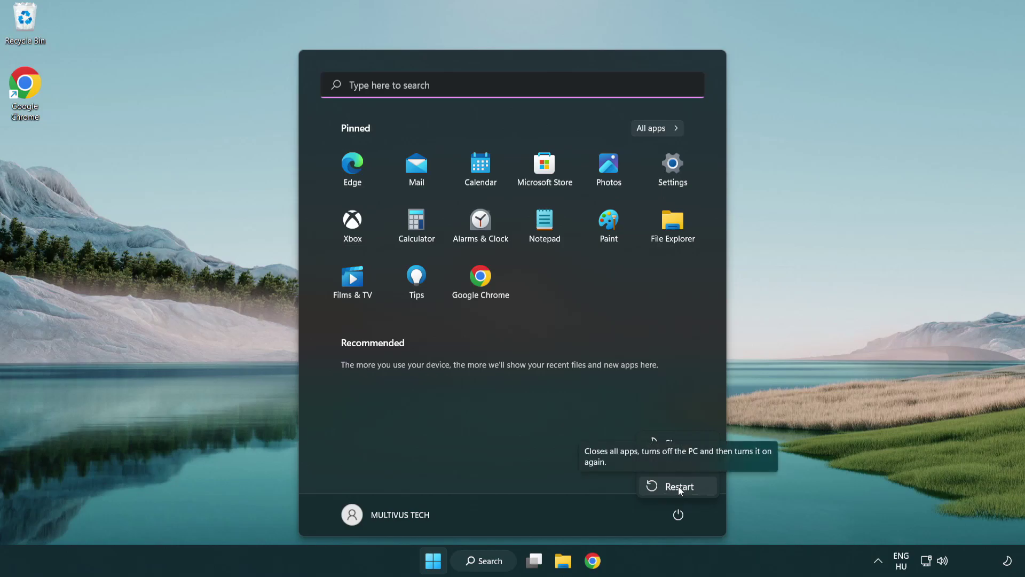